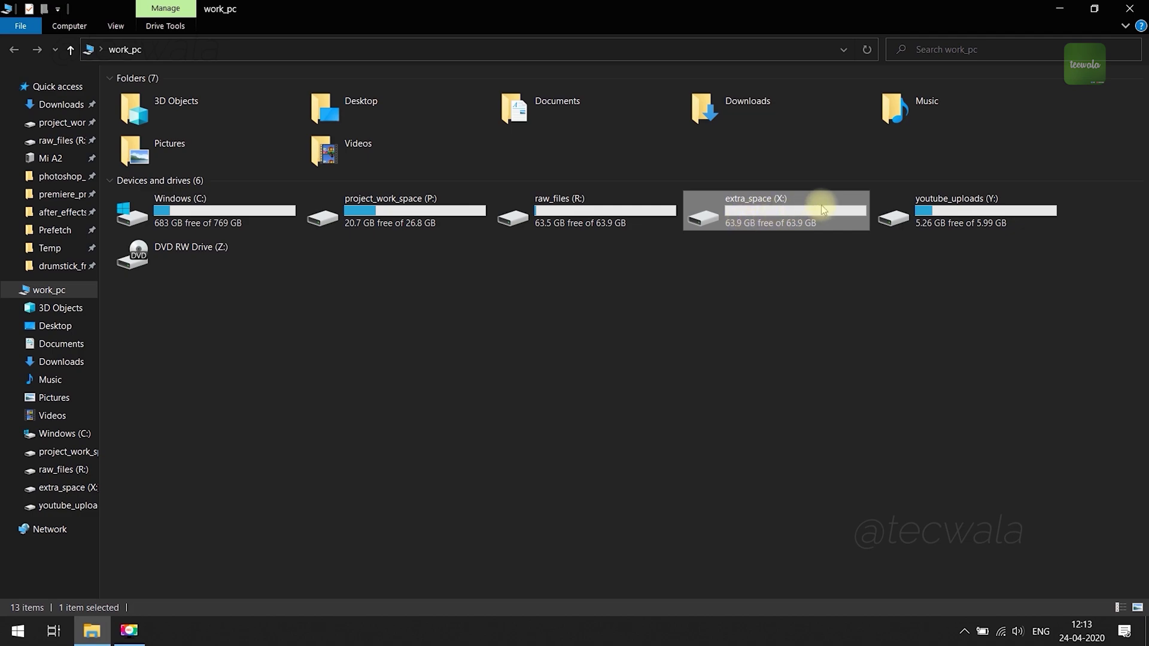
Check that extra_space (X:) in This PC shows 63.9 GB free of 63.9 GB.
mouse_move(752, 219)
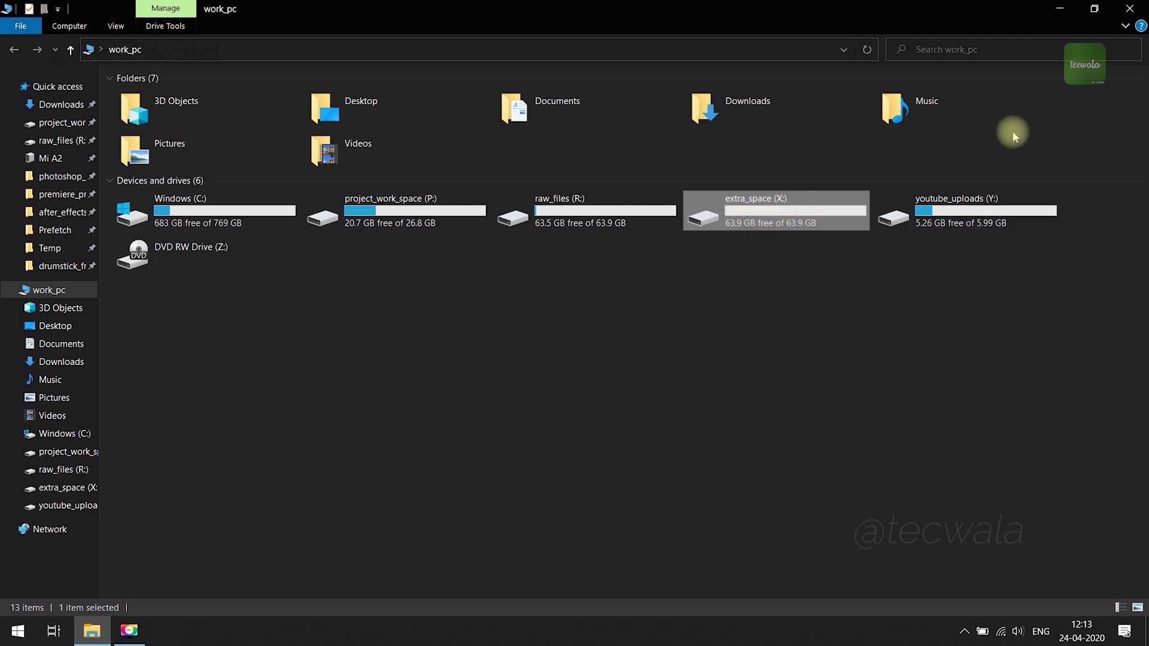
Minimize File Explorer and launch diskmgmt.msc from the Run dialog.
left_click(1059, 9)
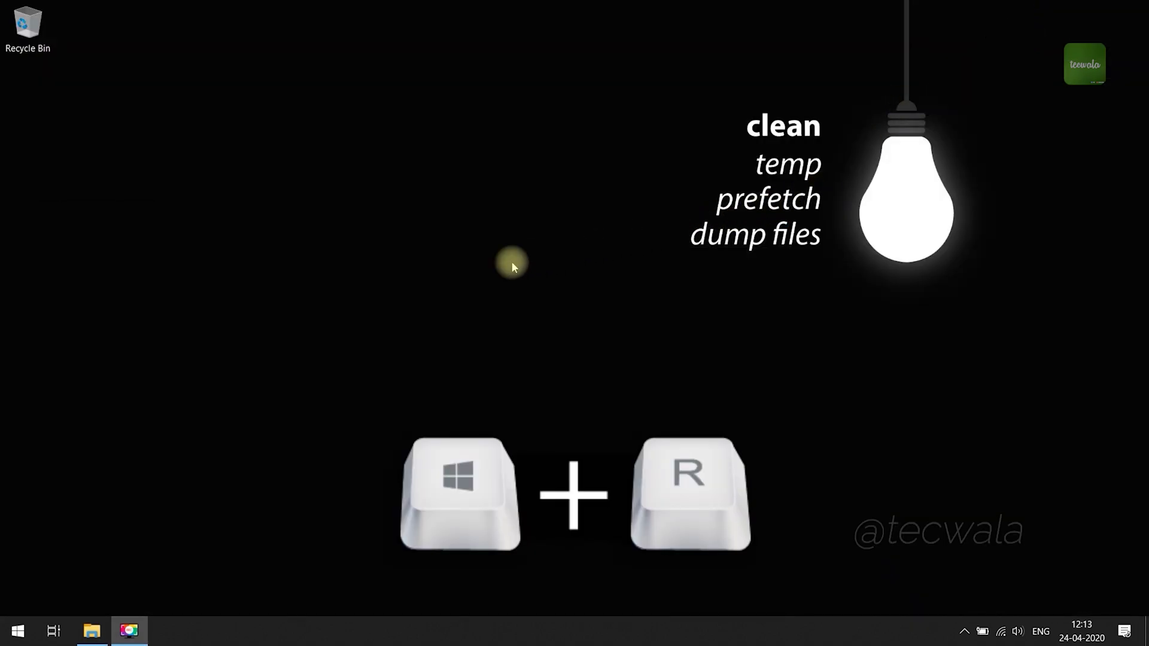
key("super+r")
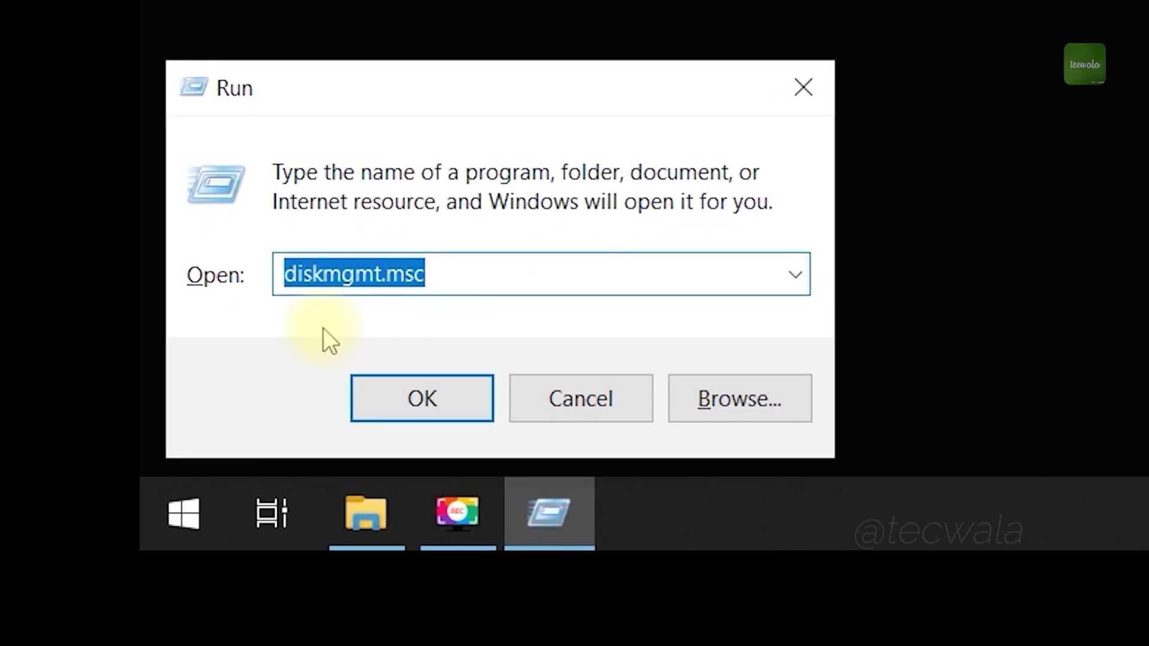
left_click(448, 274)
left_click_drag(449, 274, 256, 274)
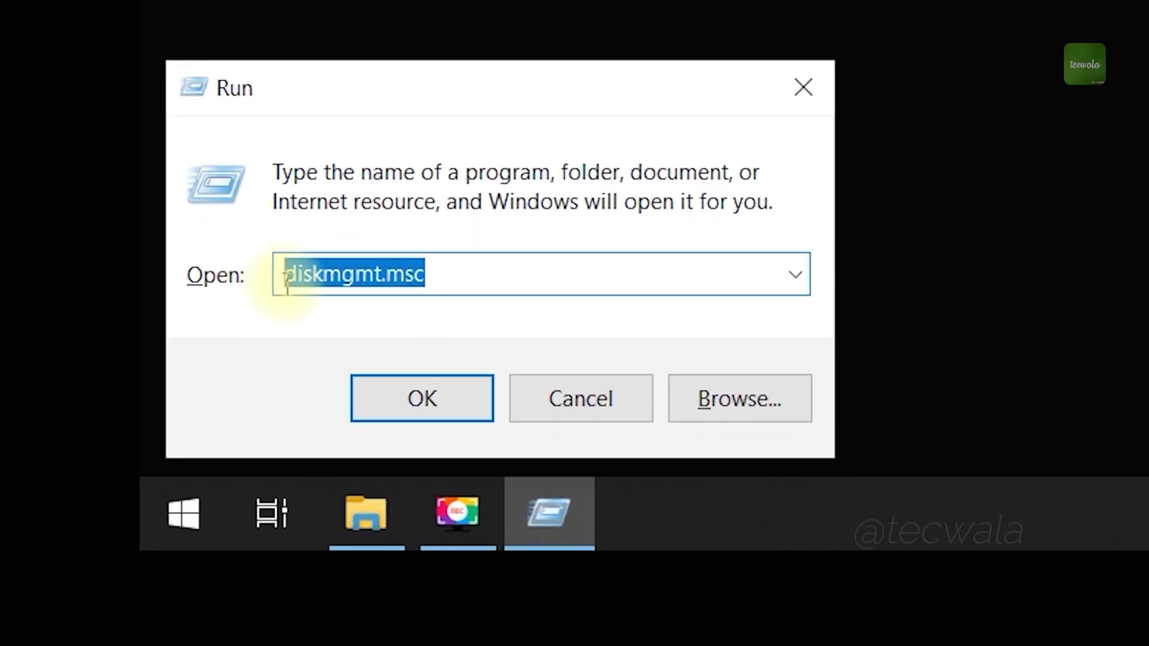
type("disk")
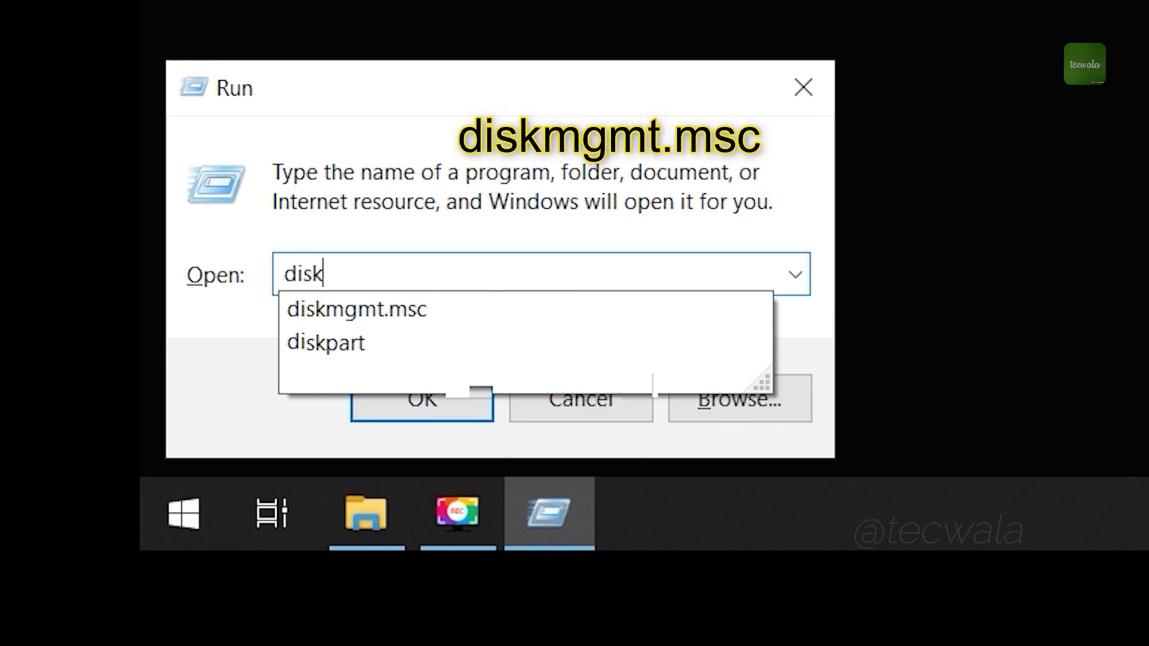
type("mgmt.msc")
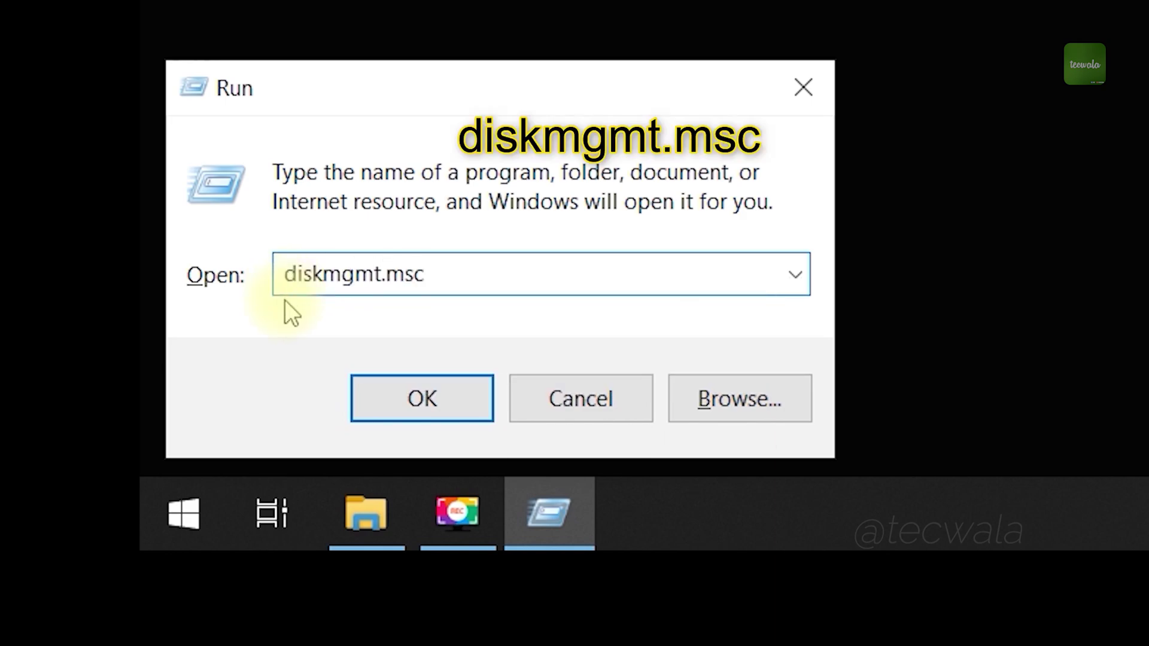
left_click(420, 399)
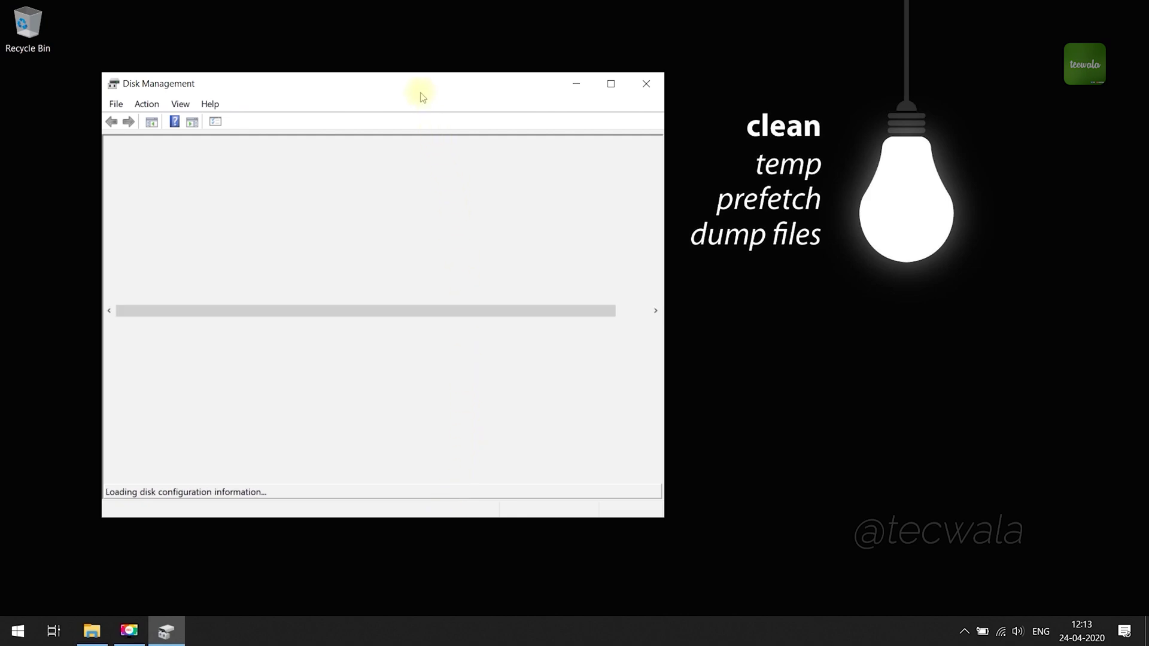
Enlarge the Disk Management window, then delete the extra_space (X:) volume and confirm erasing its data.
left_click_drag(428, 85, 503, 55)
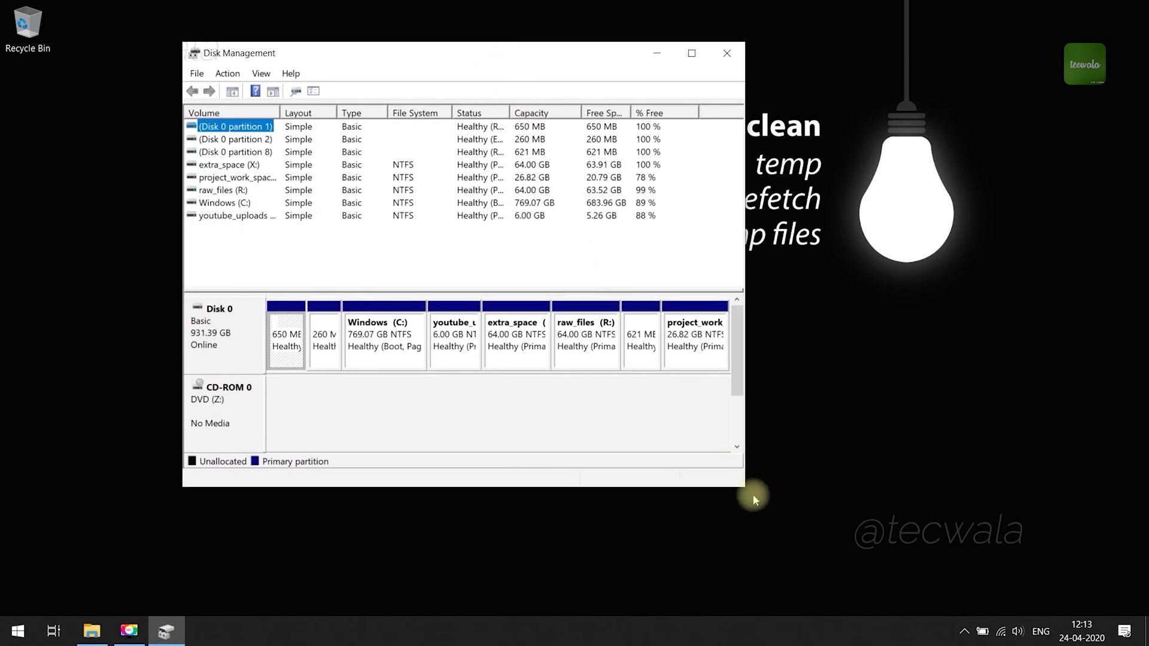
left_click_drag(744, 487, 928, 487)
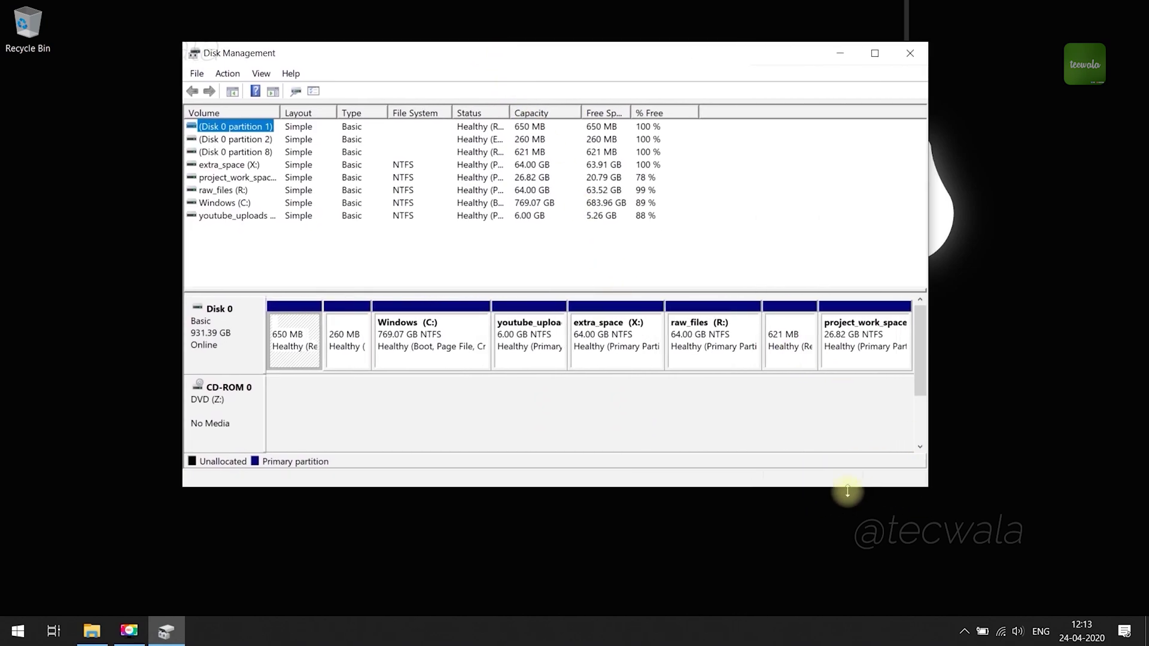
left_click_drag(820, 487, 825, 541)
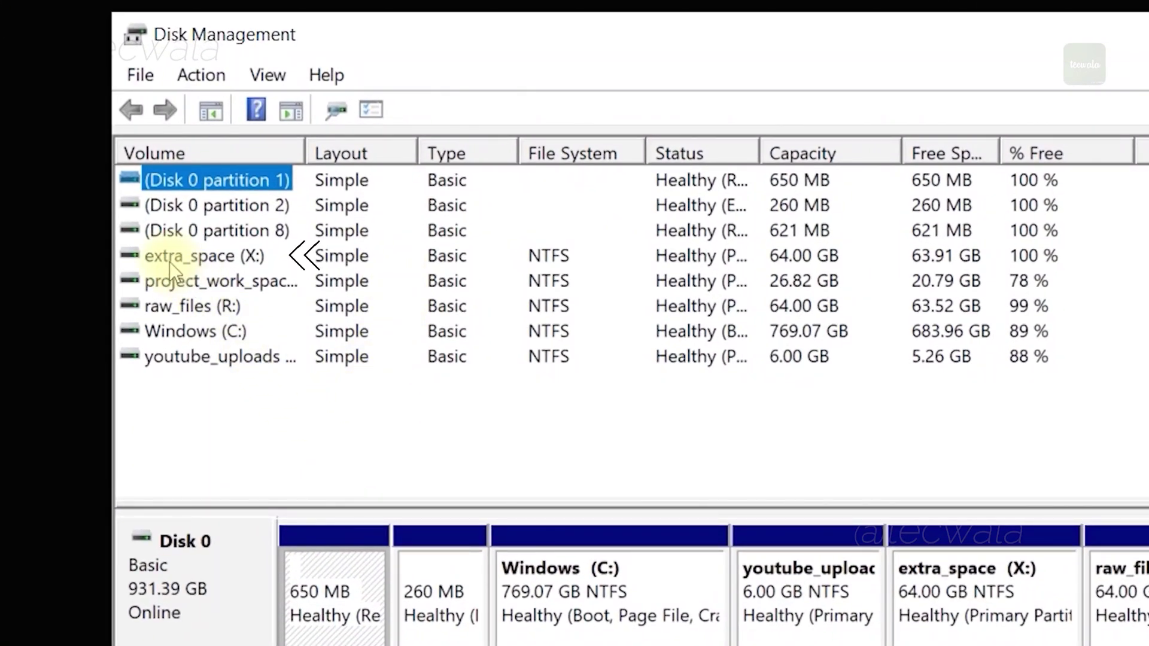
left_click(200, 258)
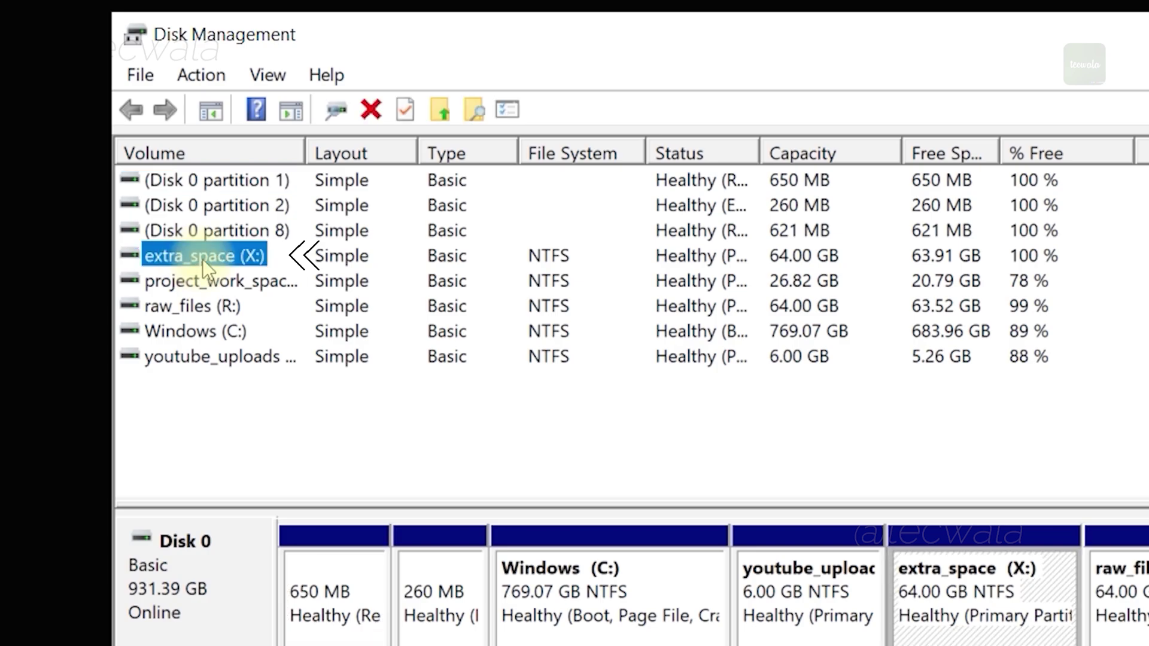
right_click(212, 261)
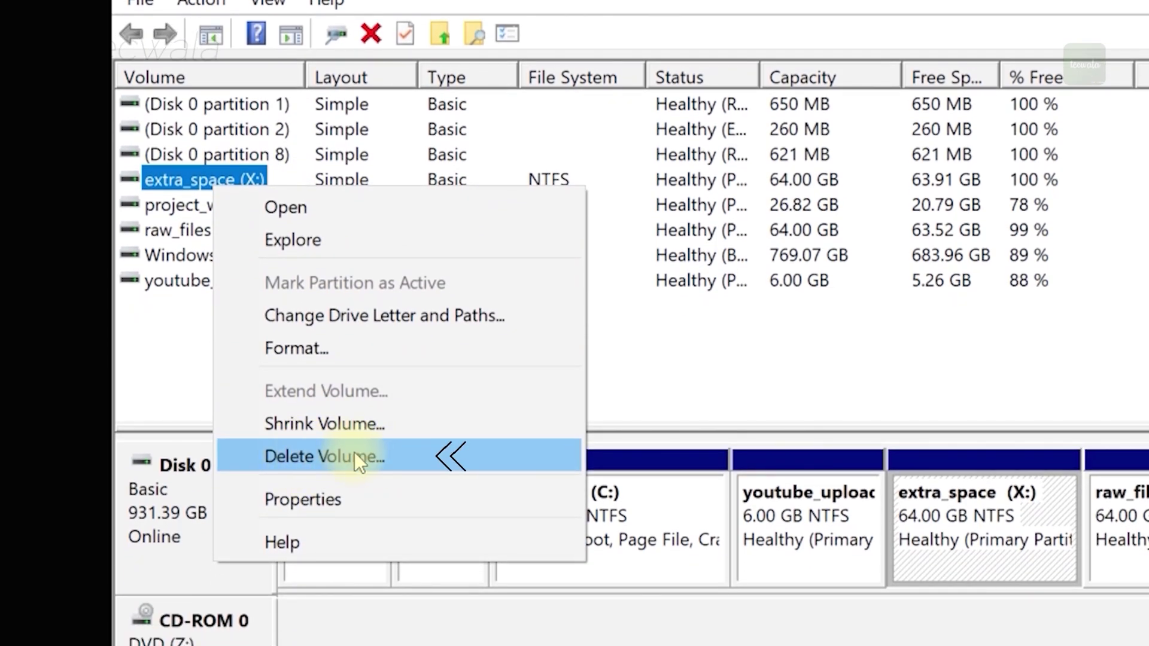
left_click(356, 457)
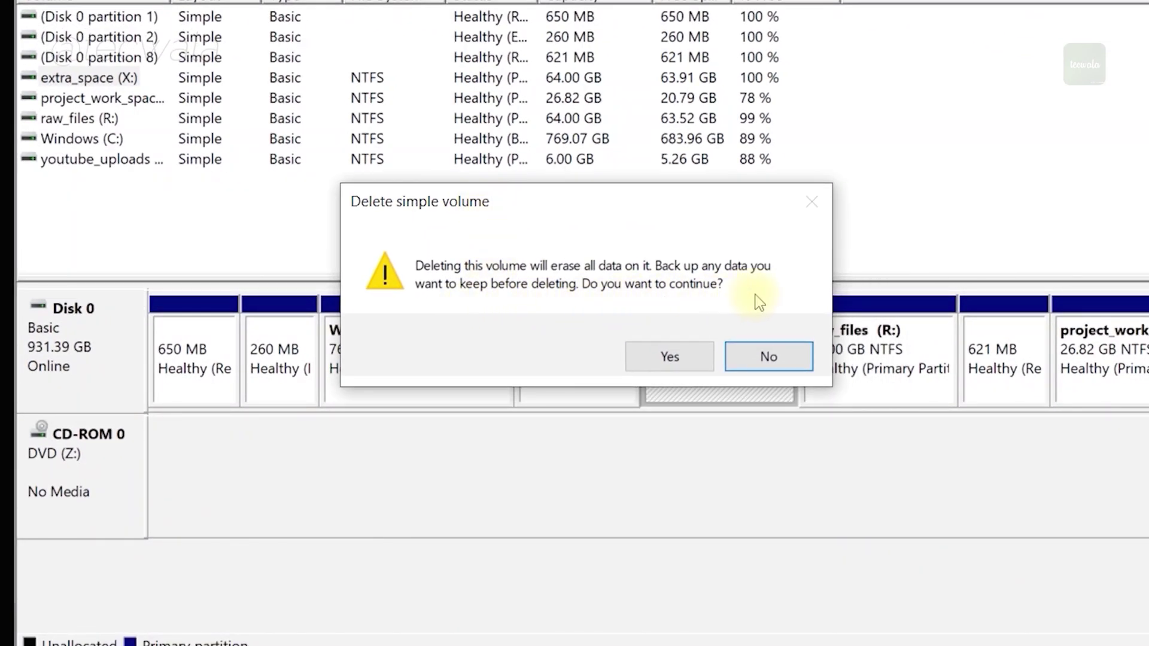
left_click(670, 356)
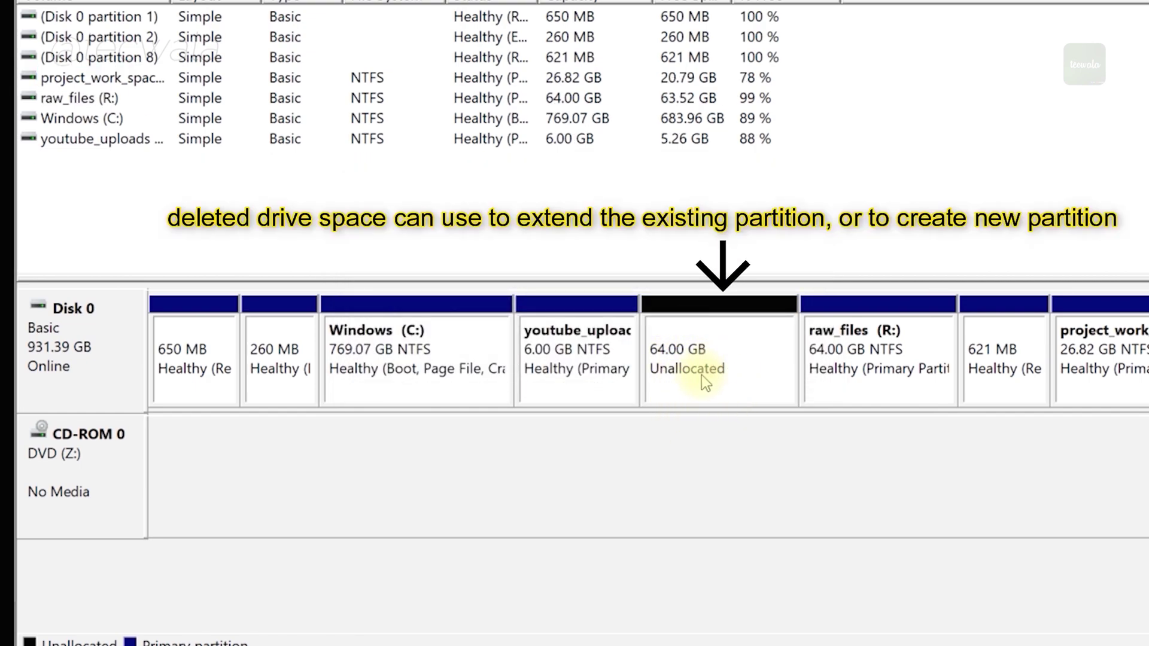
Leave the 64.00 GB unallocated without extending youtube_uploads, then close Disk Management.
right_click(591, 336)
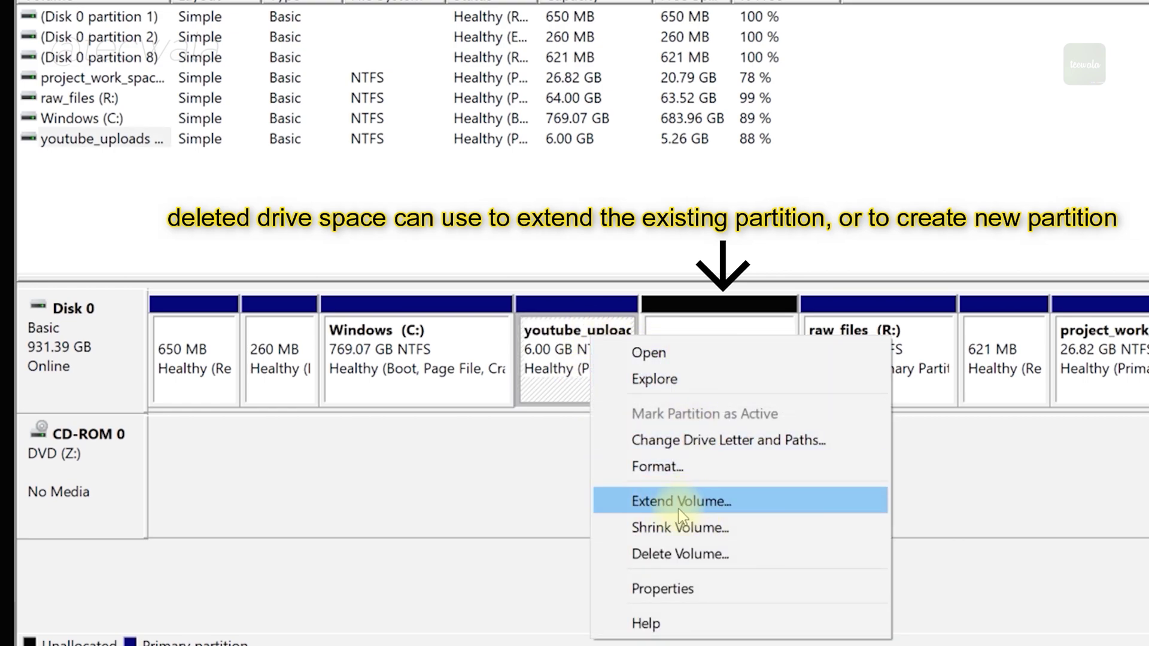
left_click(939, 477)
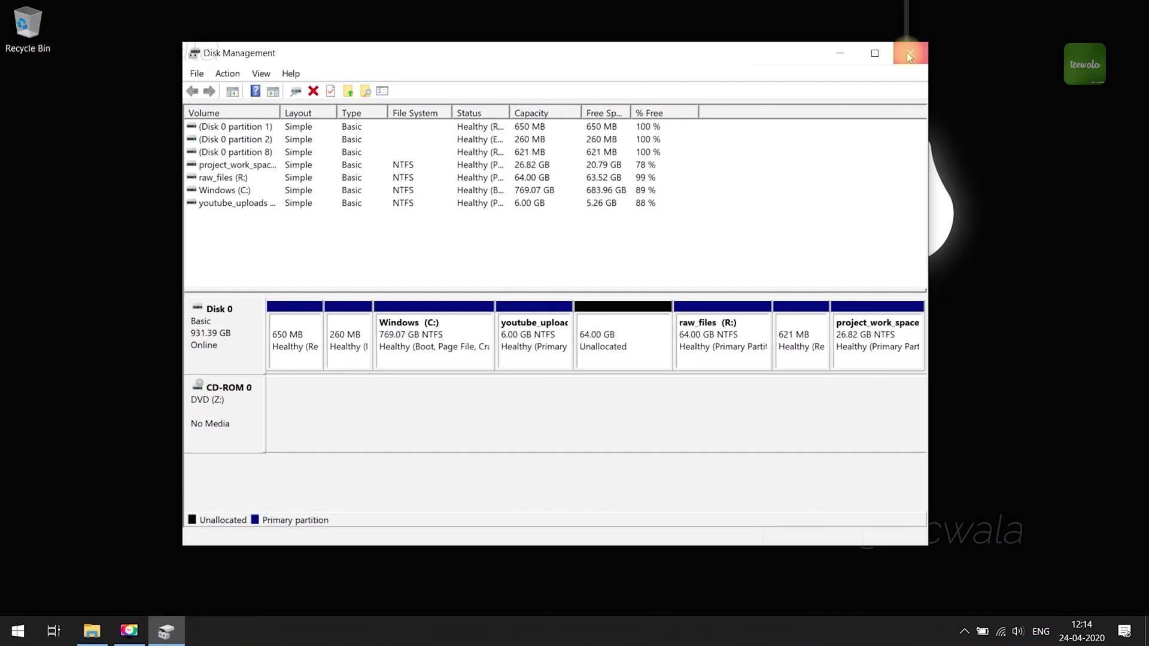
left_click(909, 51)
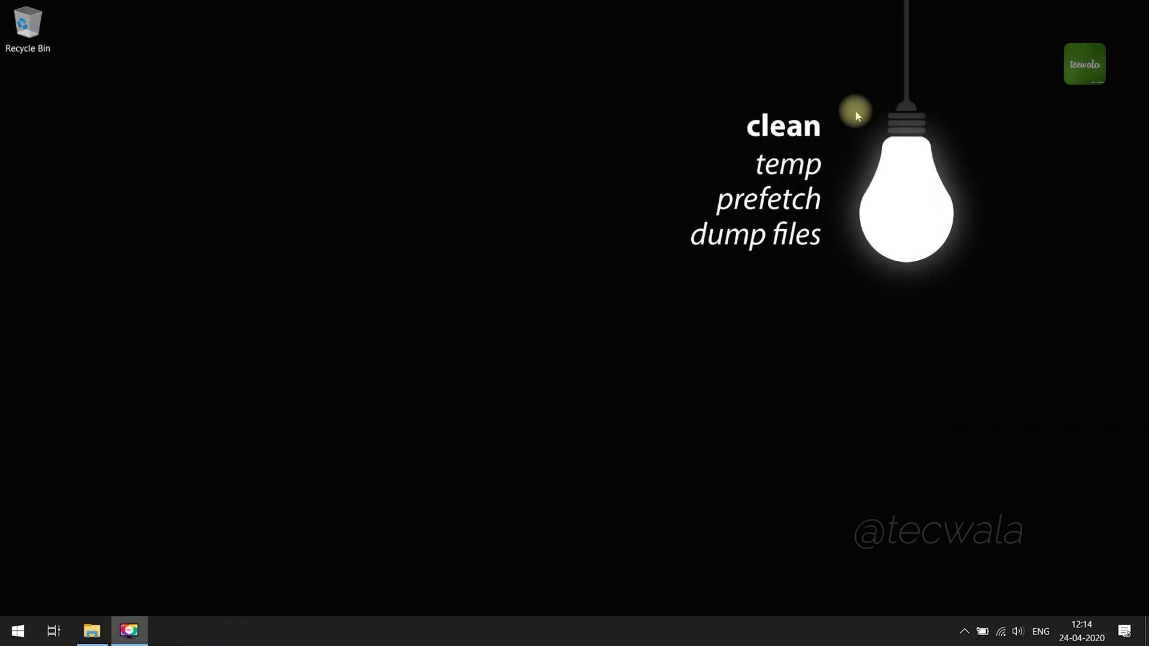
left_click(91, 630)
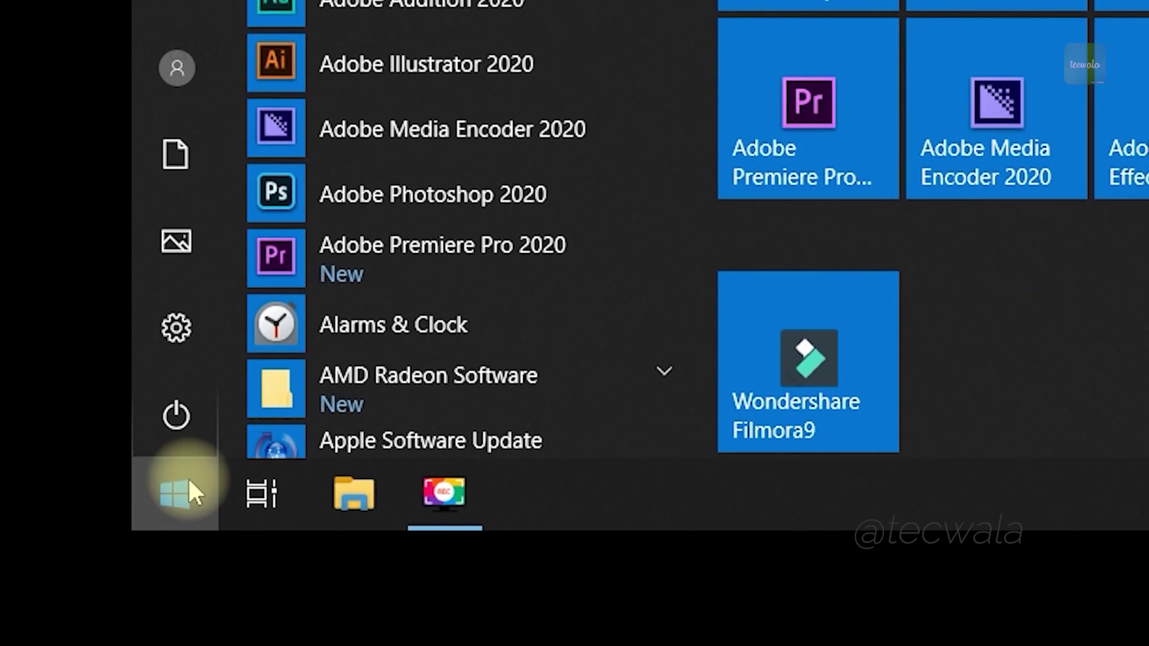
Search Start for cmd and run Command Prompt as administrator.
type("cmd")
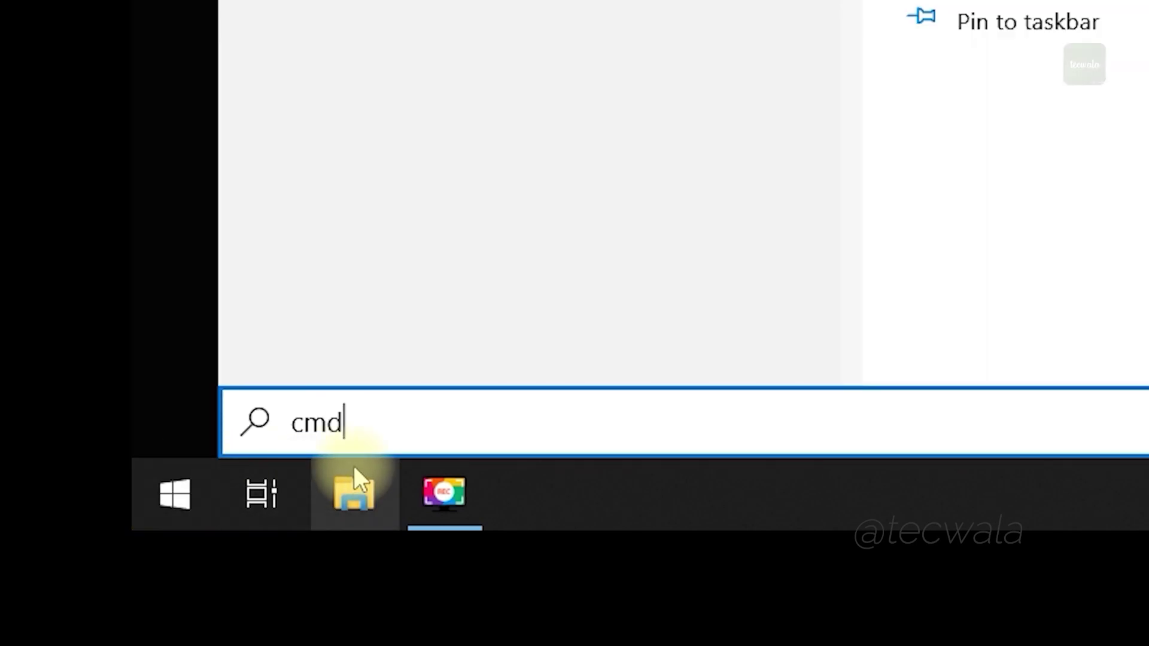
left_click_drag(380, 432, 256, 418)
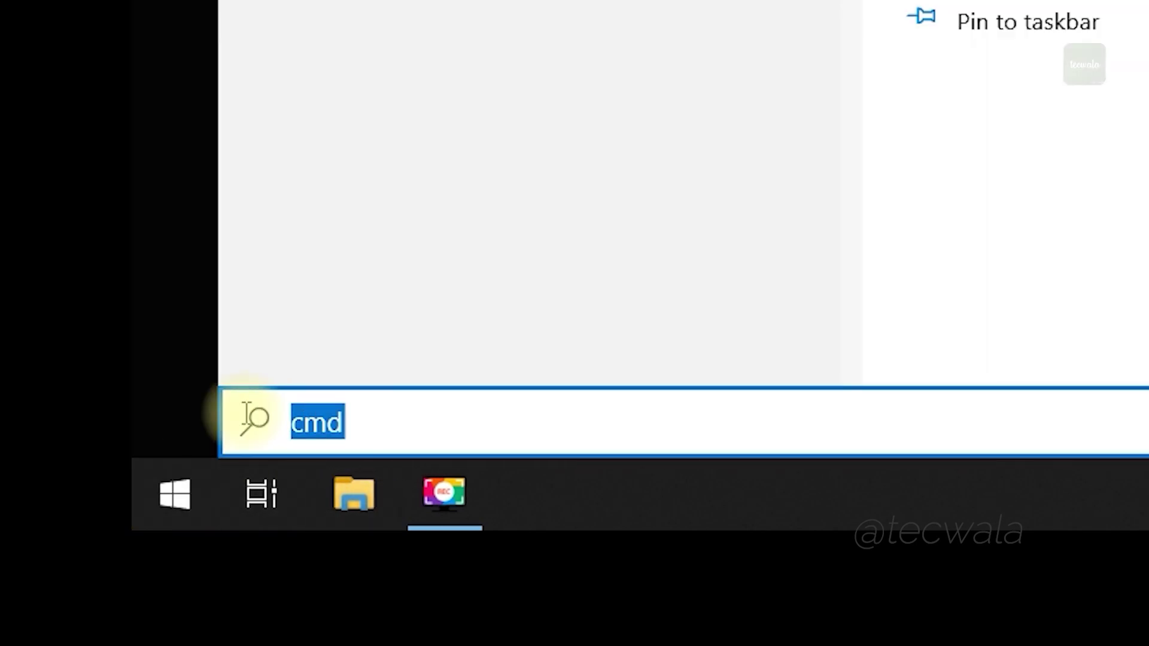
left_click(452, 440)
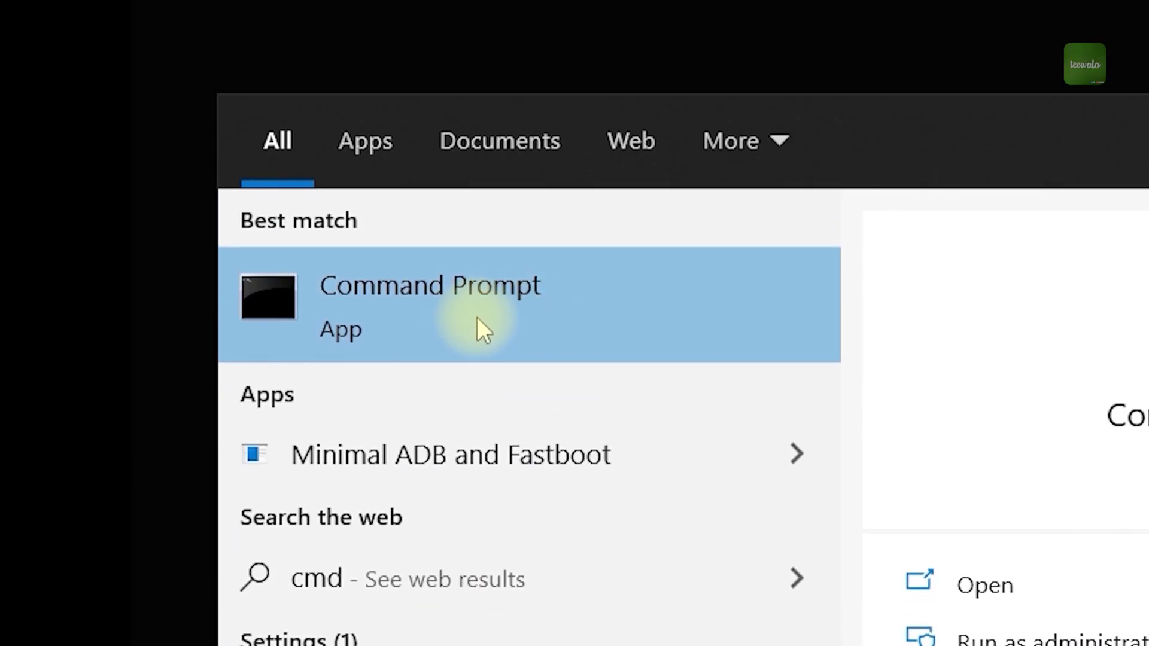
left_click(488, 317)
right_click(488, 318)
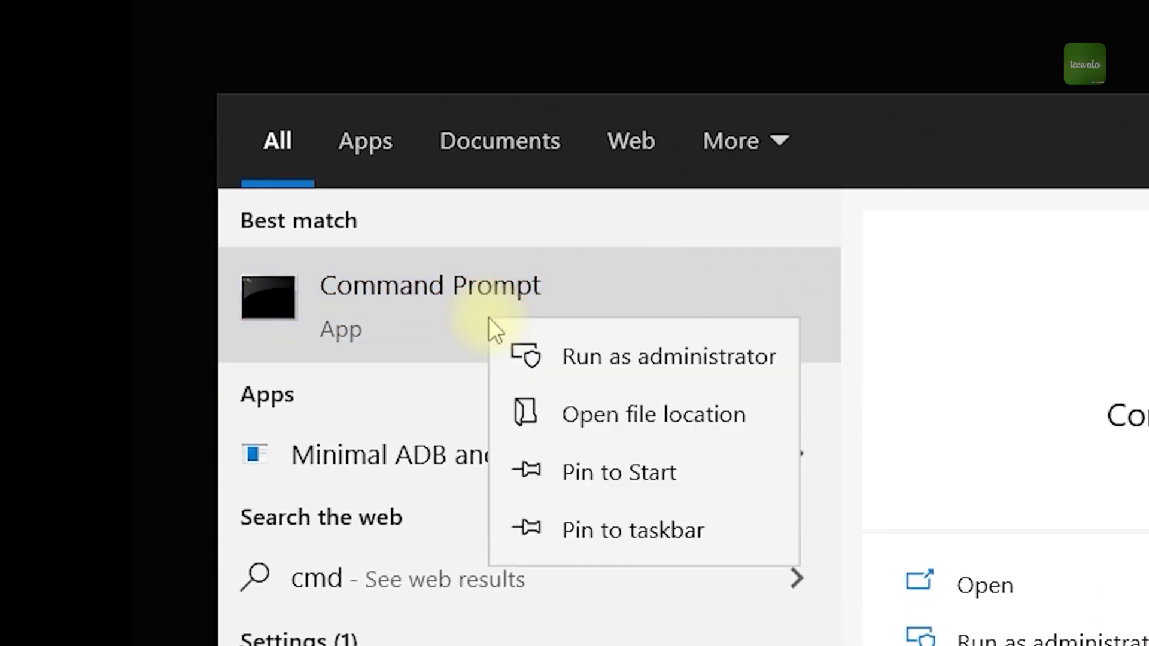
left_click(601, 372)
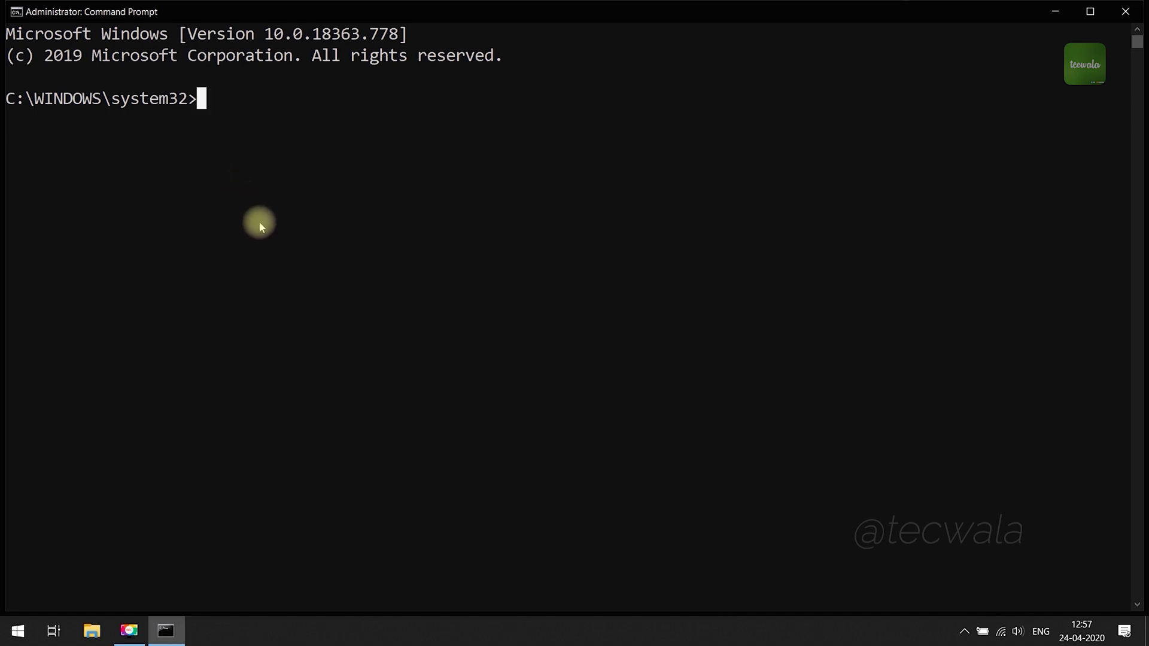
Run diskpart in the administrator Command Prompt.
type("diskpart")
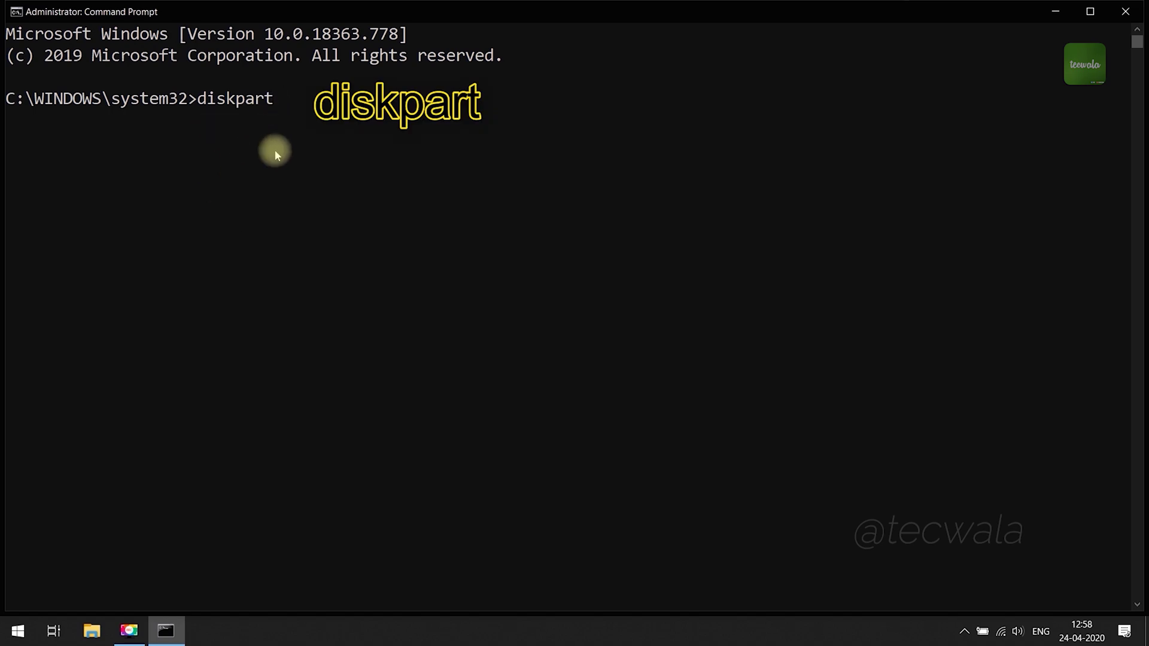
key("Return")
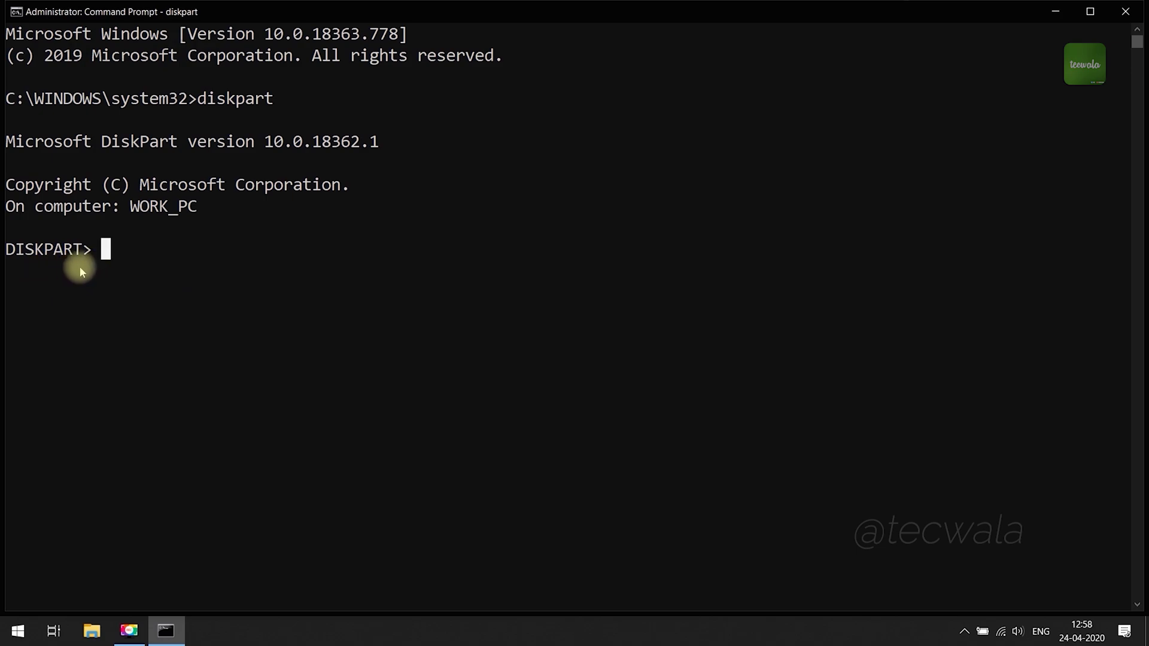
Run list disk, then select disk 0, the 931 GB online disk.
type("list disk")
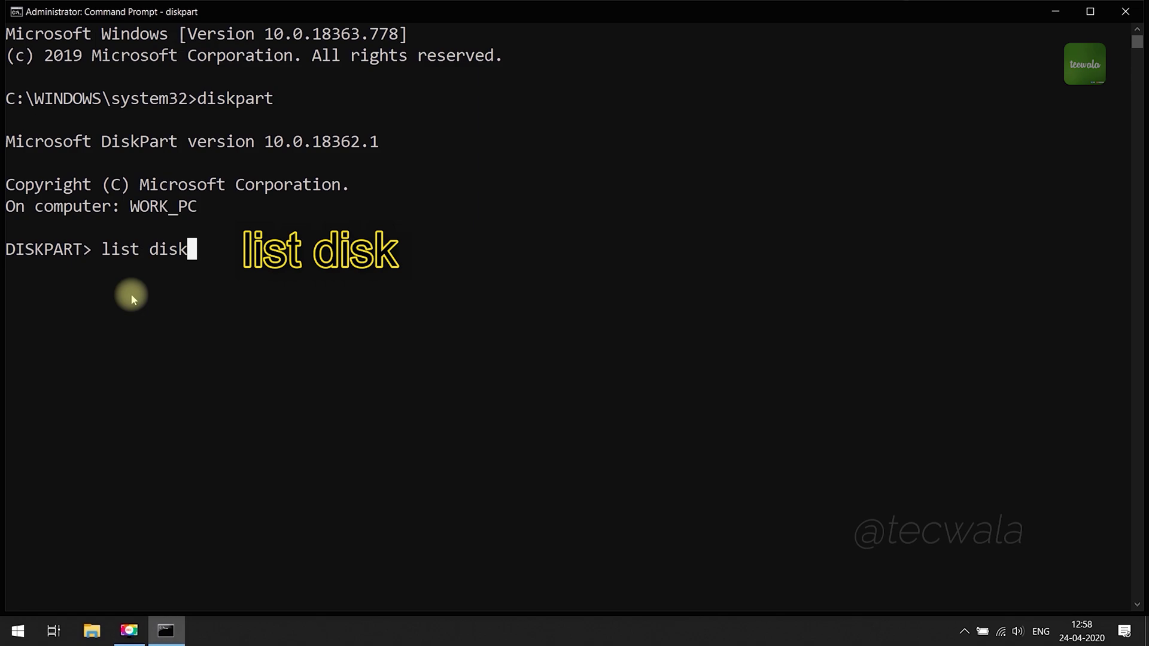
key("Return")
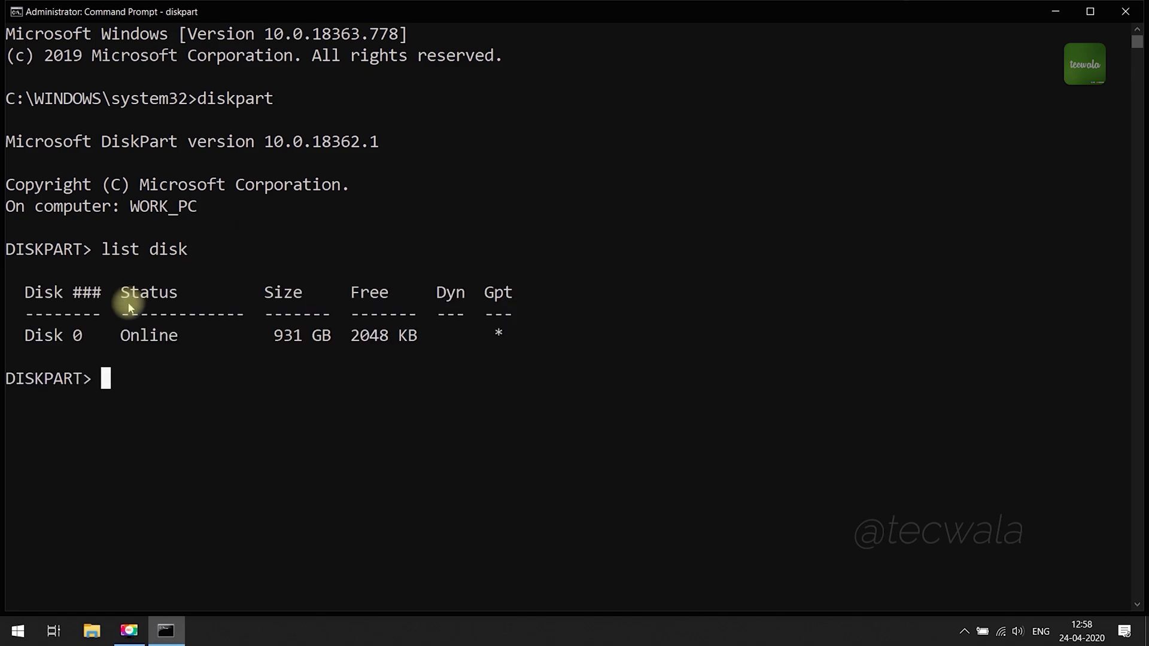
scroll(158, 368, "down", 1)
scroll(157, 369, "down", 1)
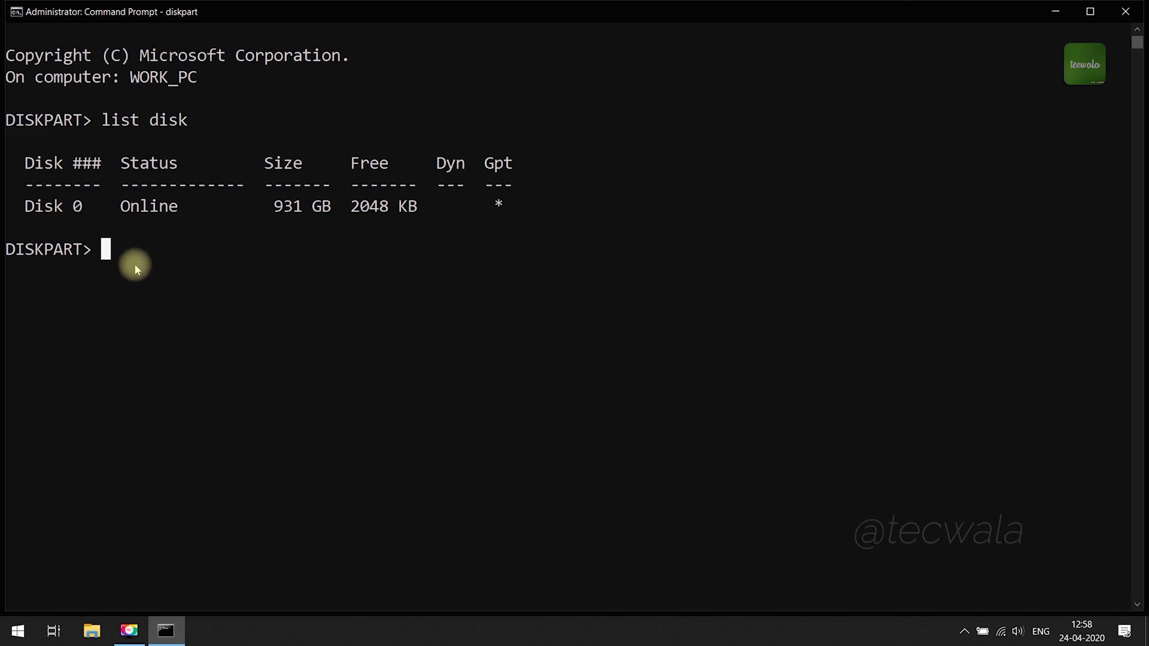
type("select")
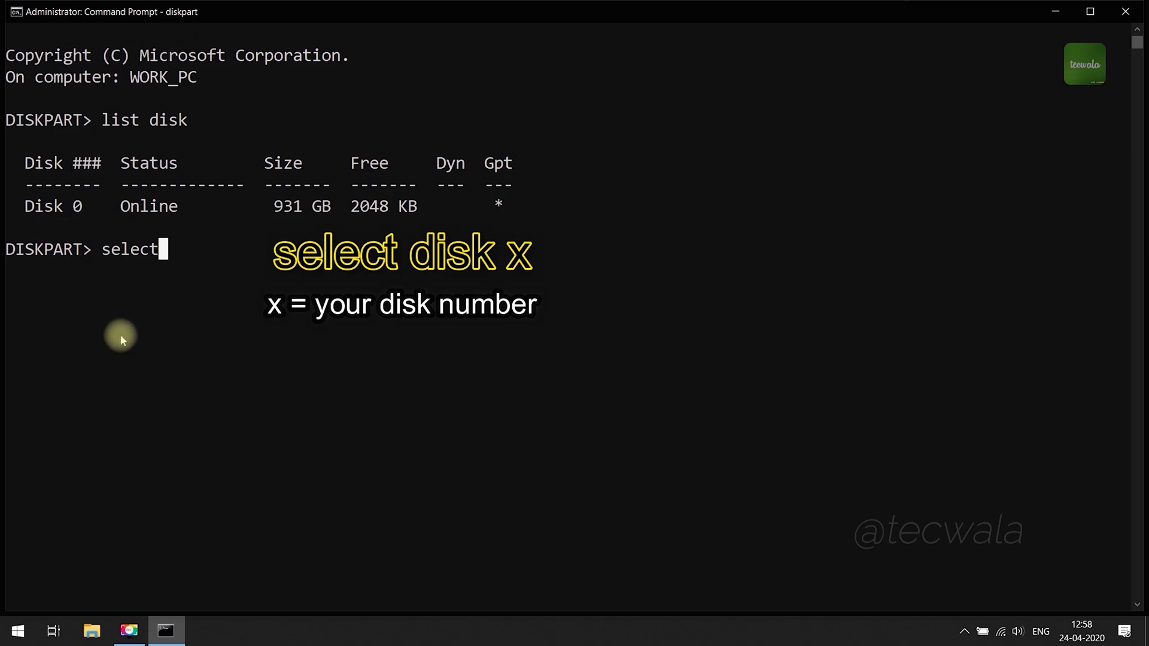
type(" disk 0")
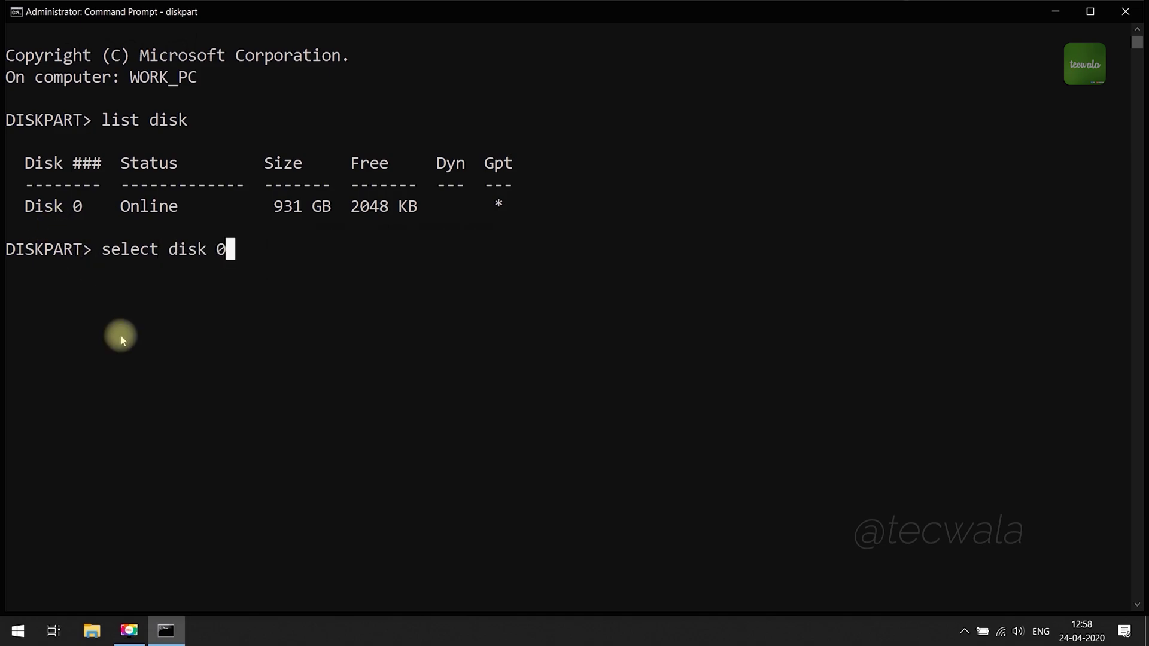
key("Return")
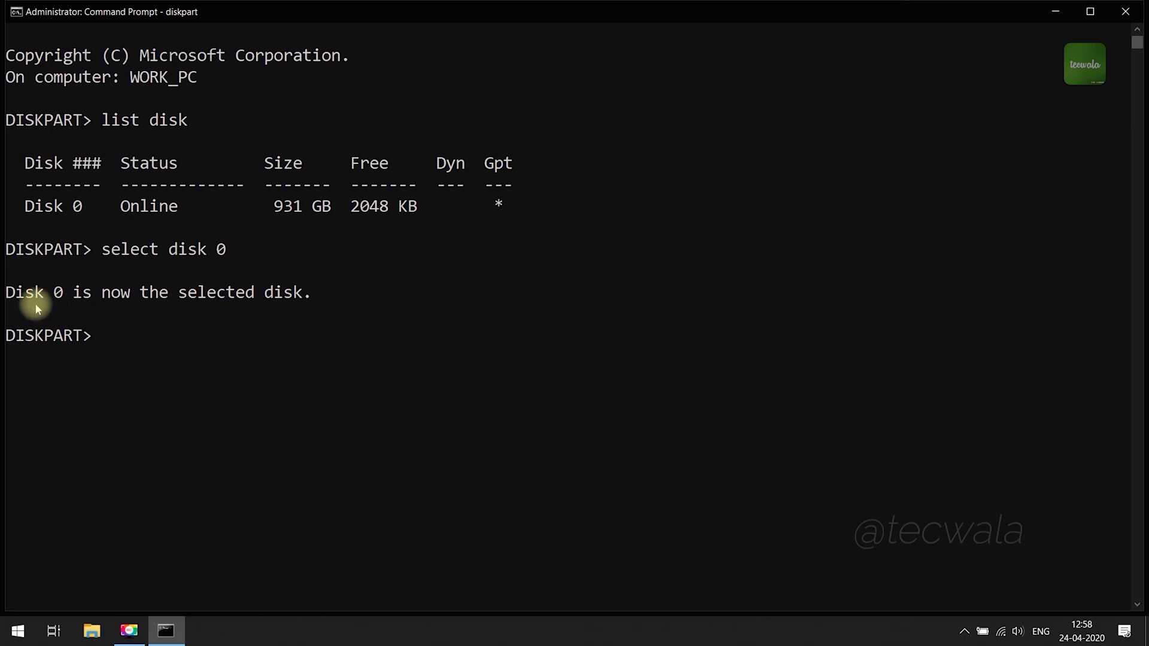
scroll(198, 346, "down", 2)
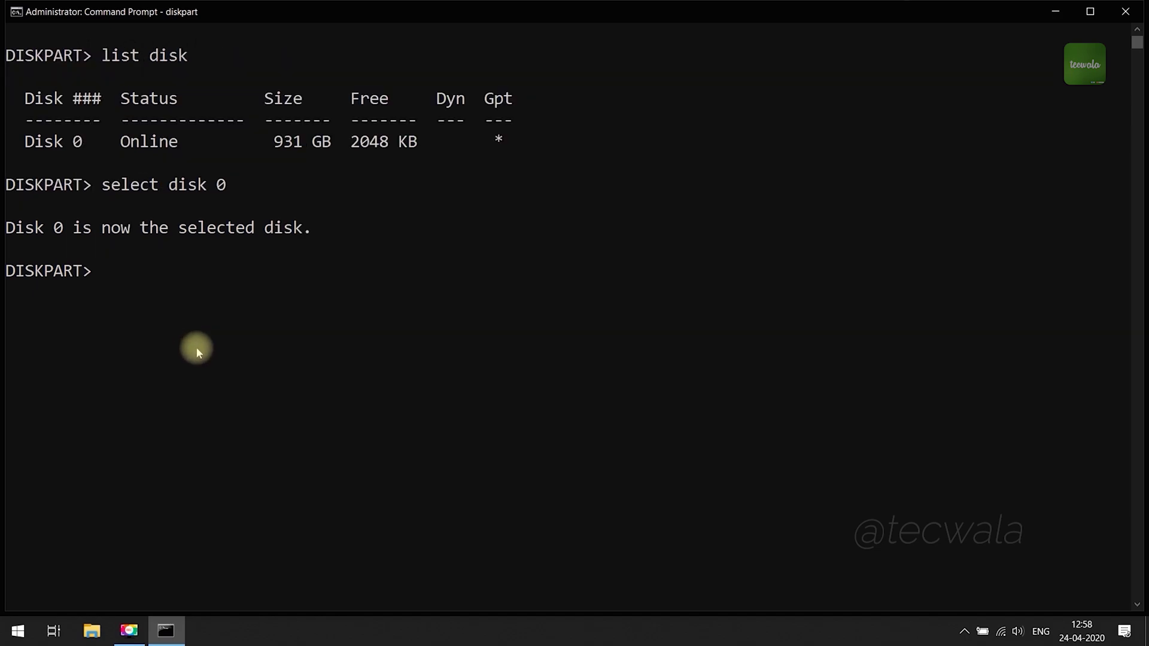
Run list volume, then select volume 3, the 64 GB extra_space partition on X.
type("l")
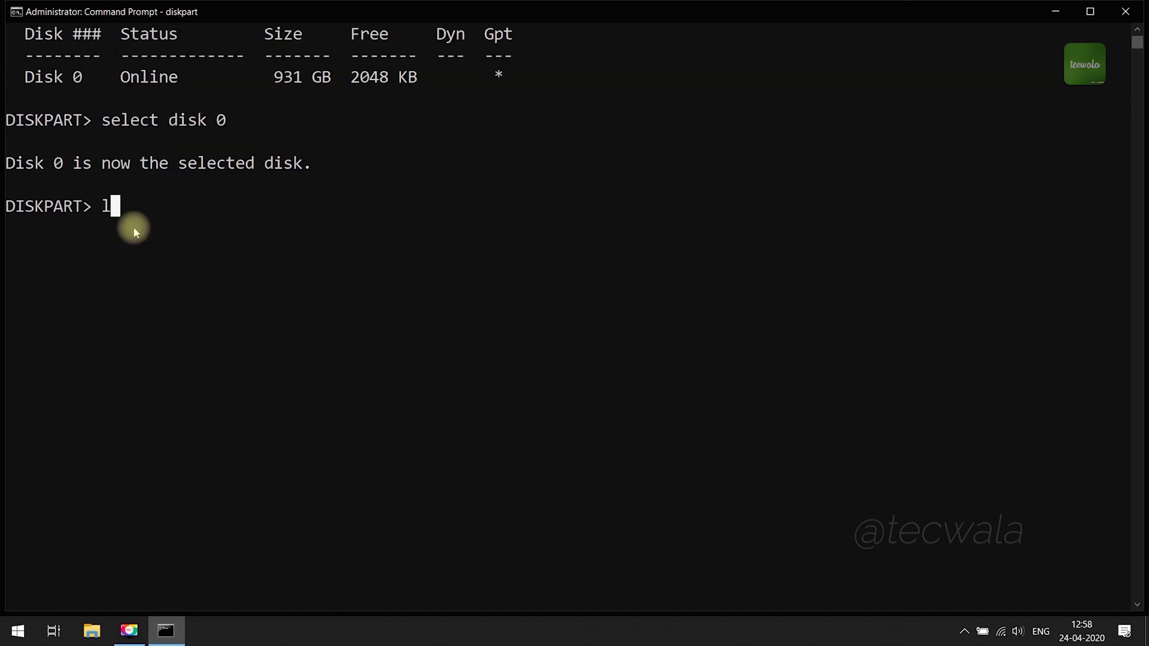
type("ist volume")
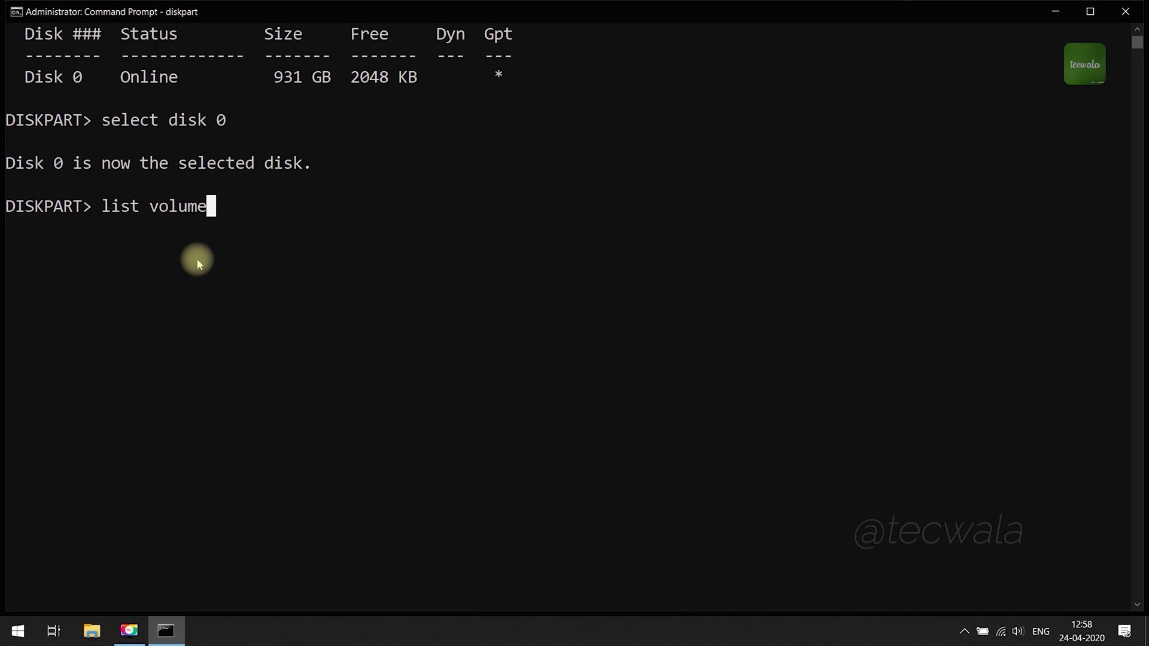
key("Return")
scroll(199, 326, "down", 1)
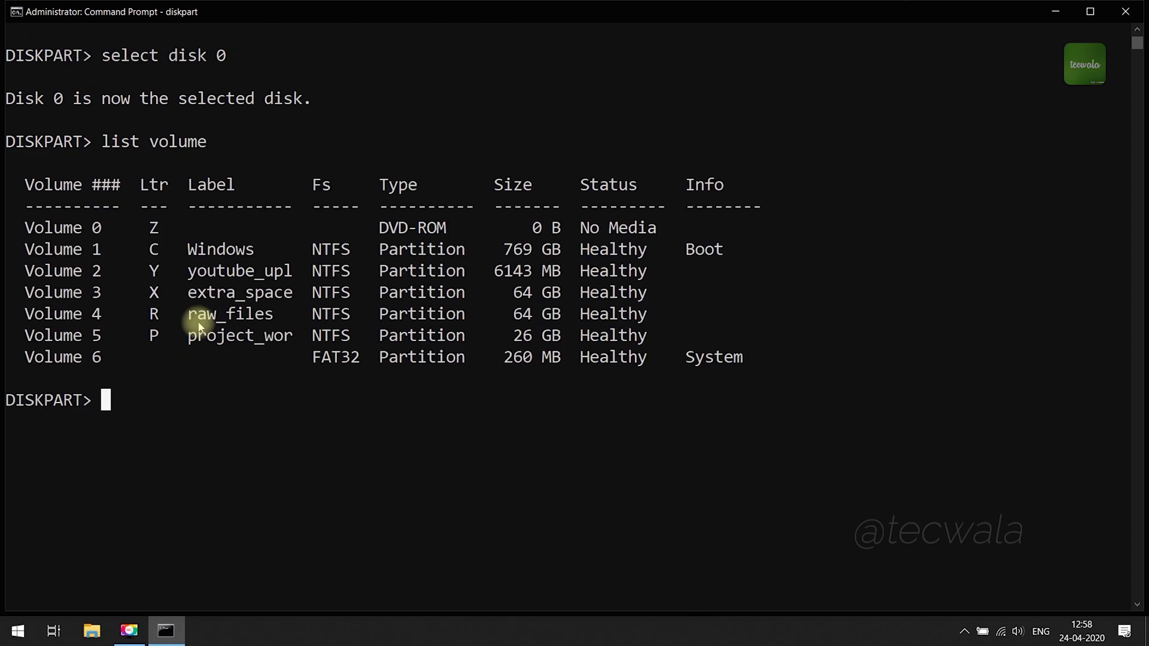
scroll(200, 326, "down", 1)
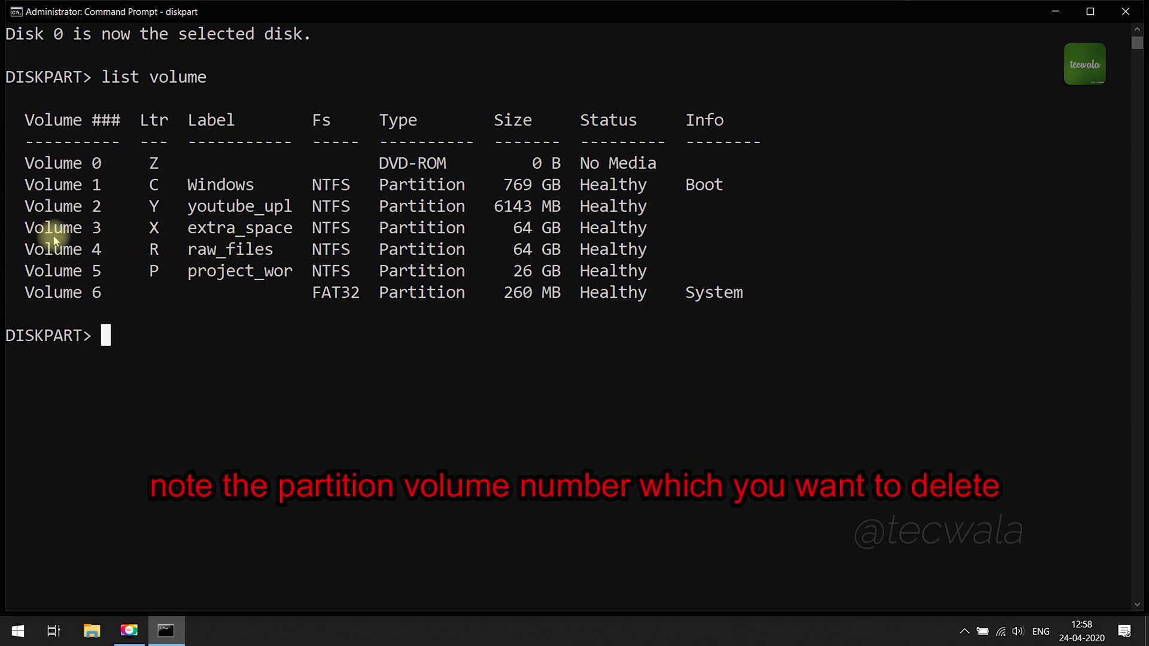
type("s")
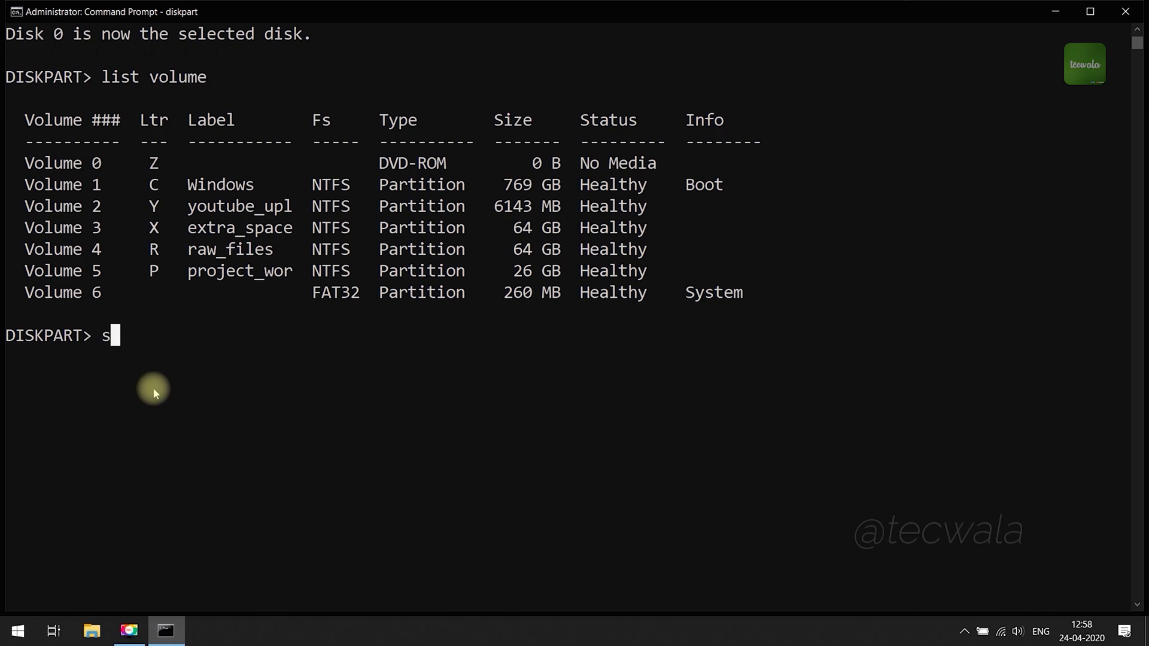
type("elect")
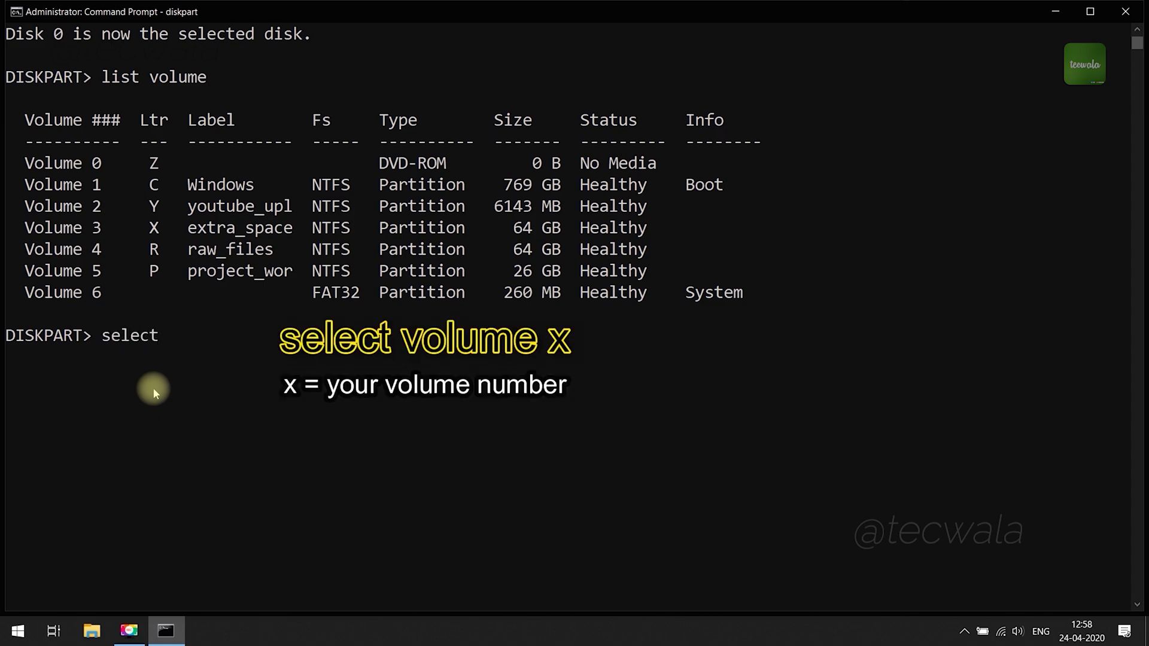
type(" volume")
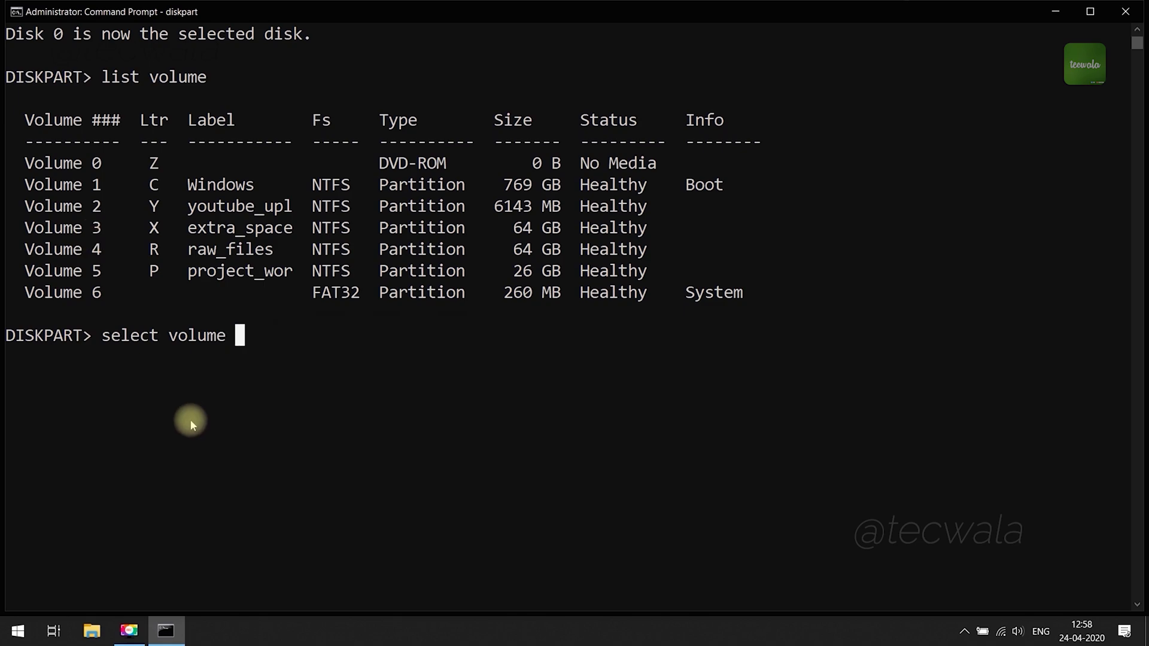
type(" 3")
key("Return")
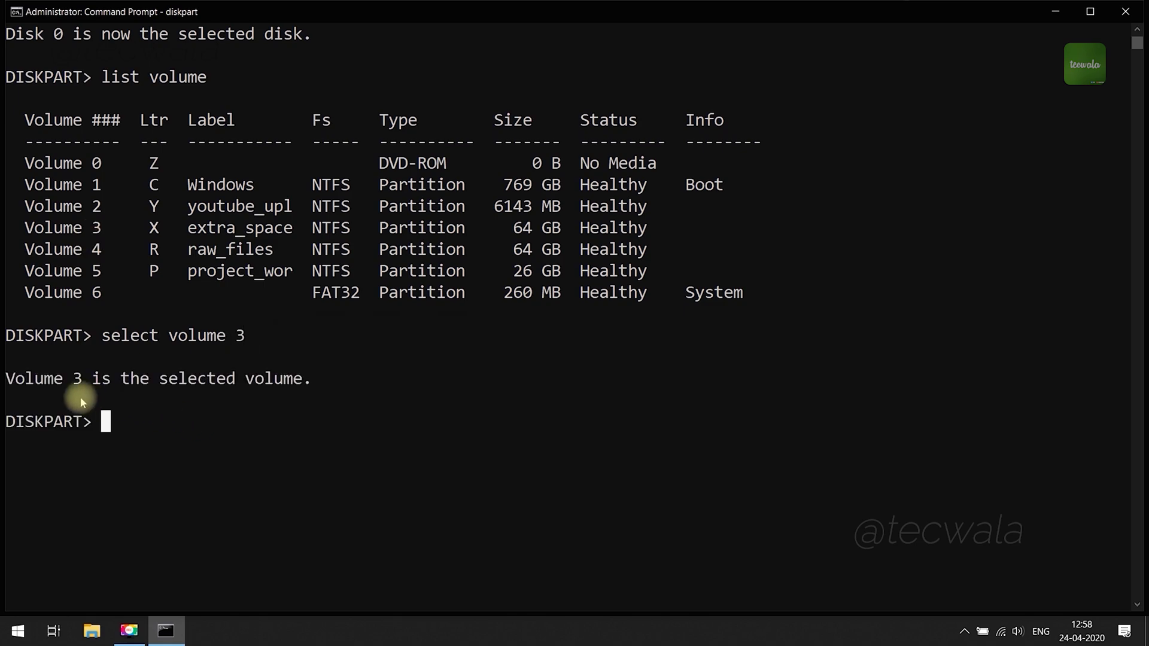
Run delete volume in DiskPart to remove the selected 64 GB extra_space volume.
scroll(241, 403, "down", 2)
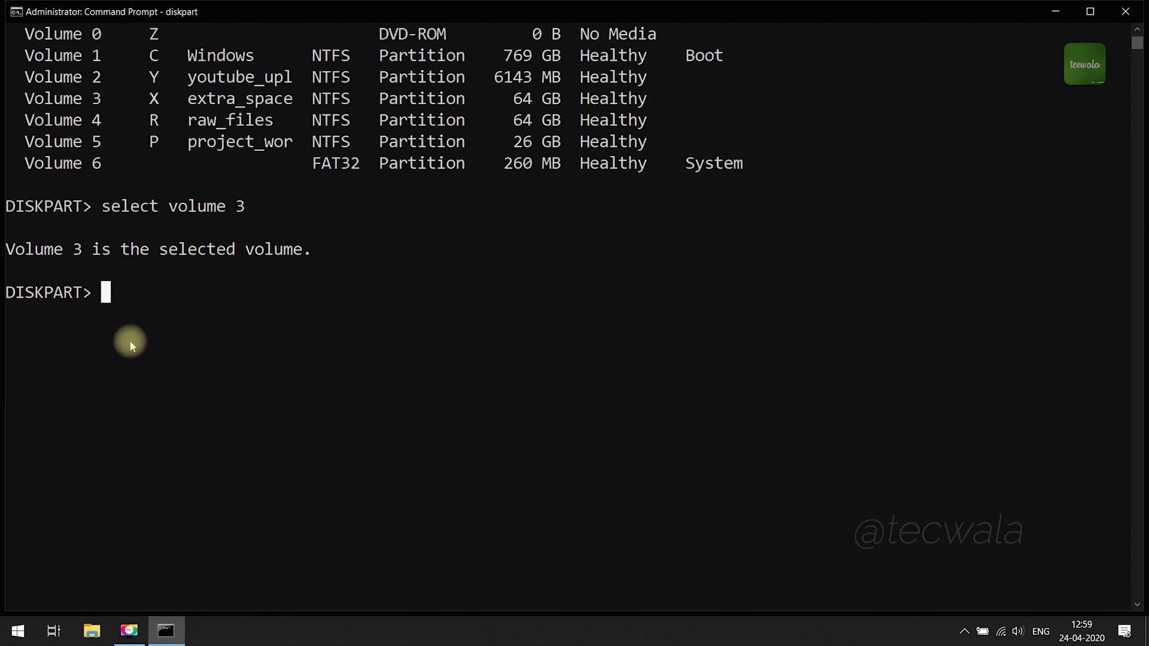
type("delete")
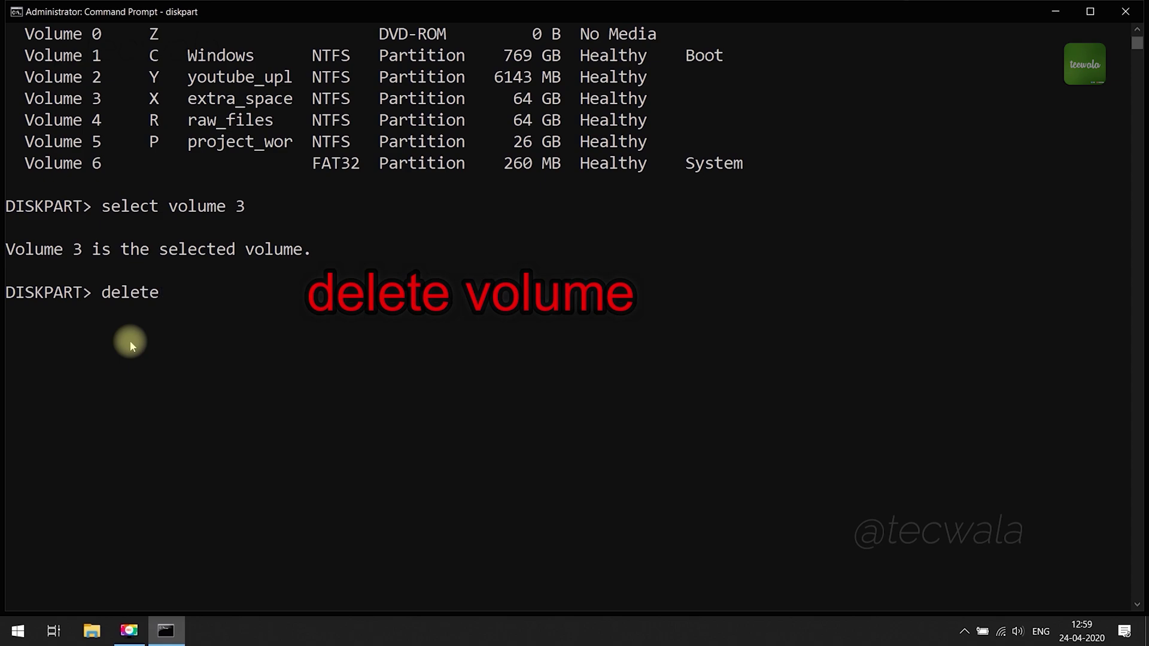
type(" vol me")
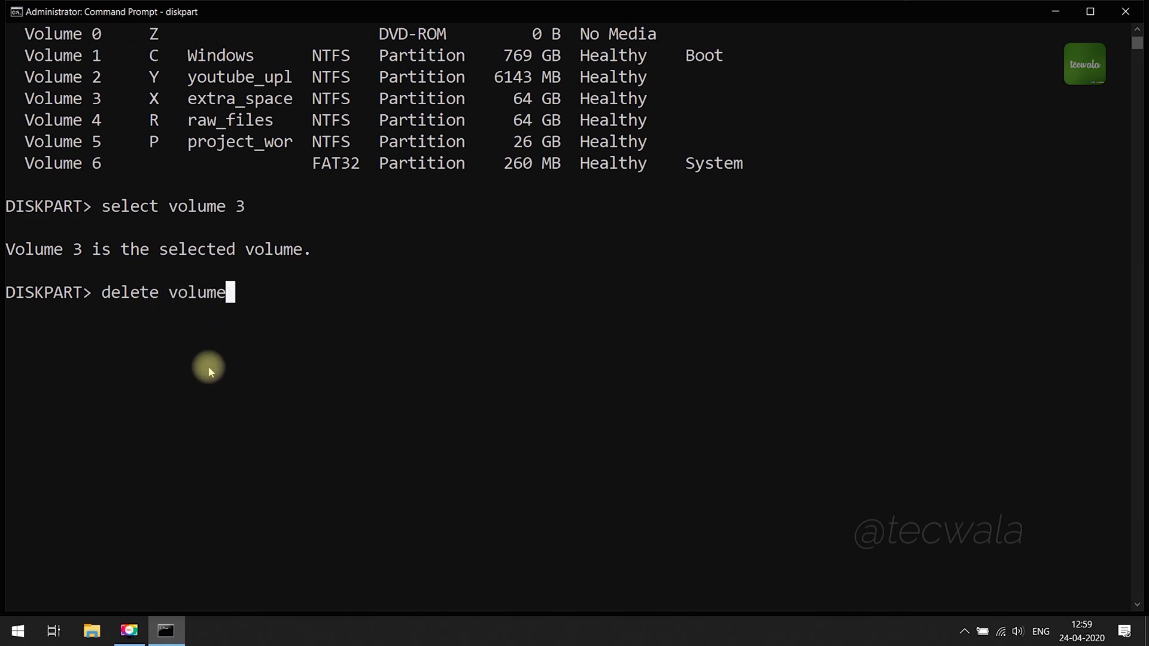
key("Return")
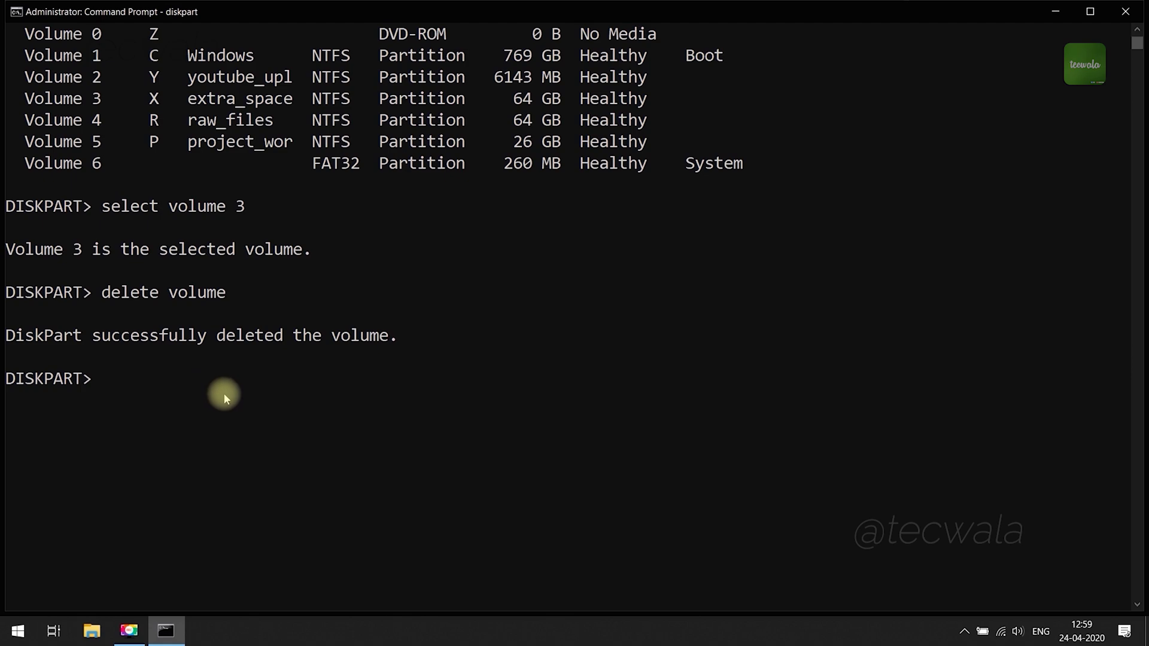
Close Command Prompt and check that File Explorer lists only drives C:, P:, R:, Y: and Z:.
left_click(1124, 11)
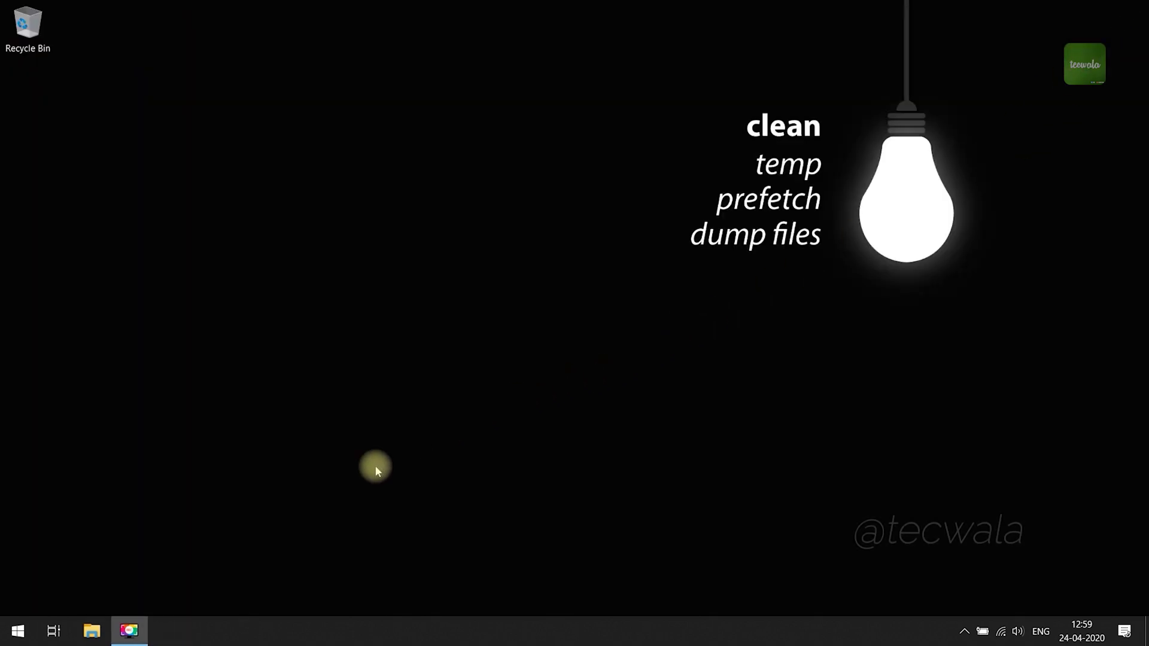
left_click(95, 631)
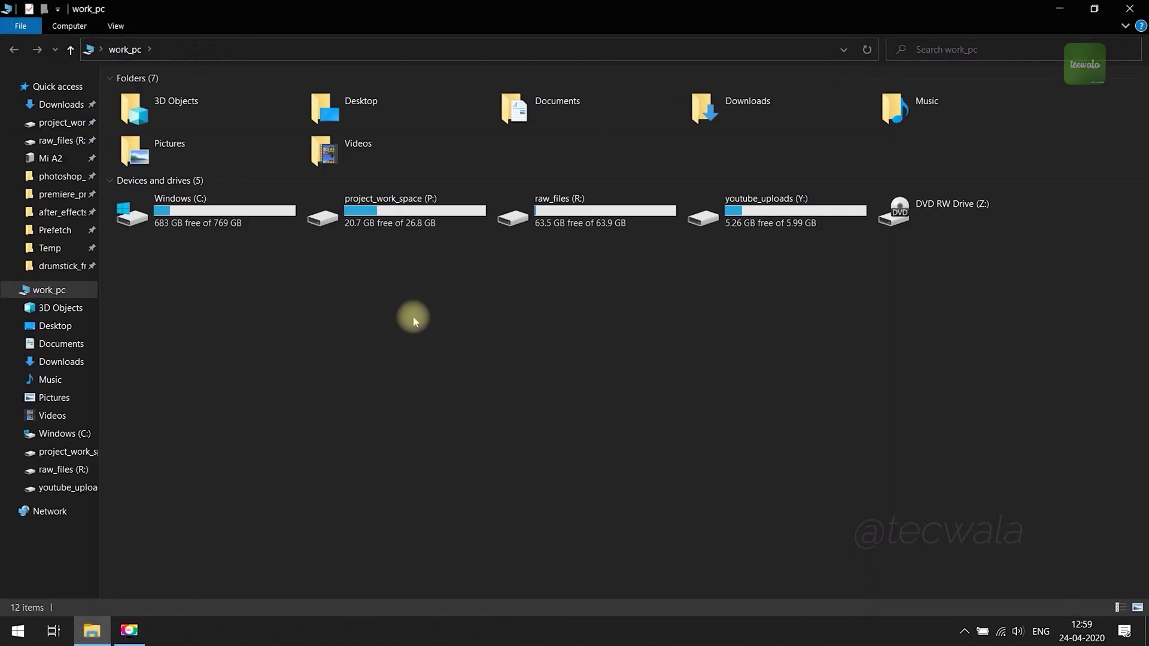